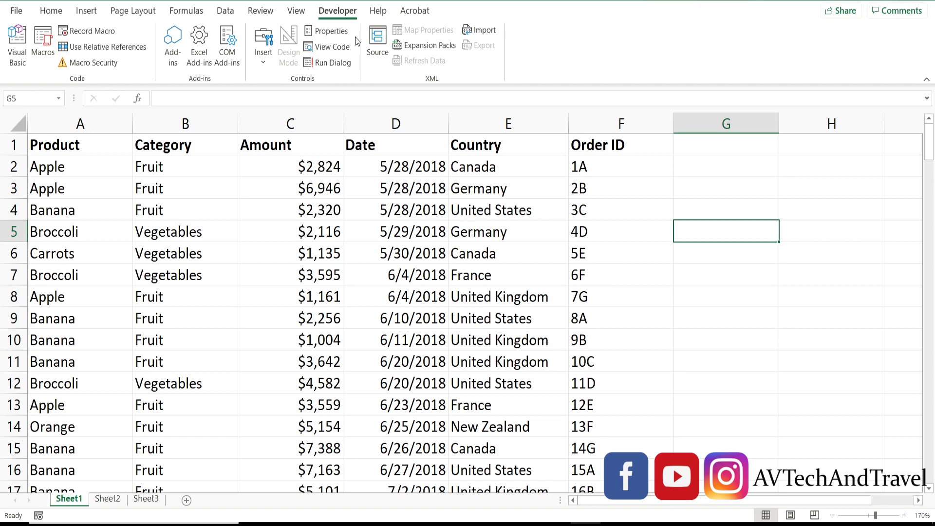
Check in the ribbon customization options that the Developer tab is enabled, and close the options without changes
right_click(356, 37)
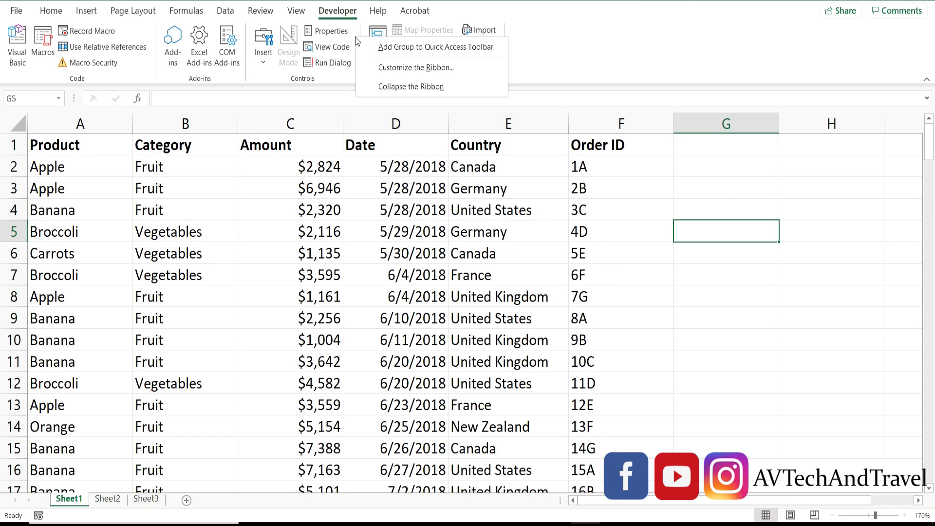
left_click(382, 69)
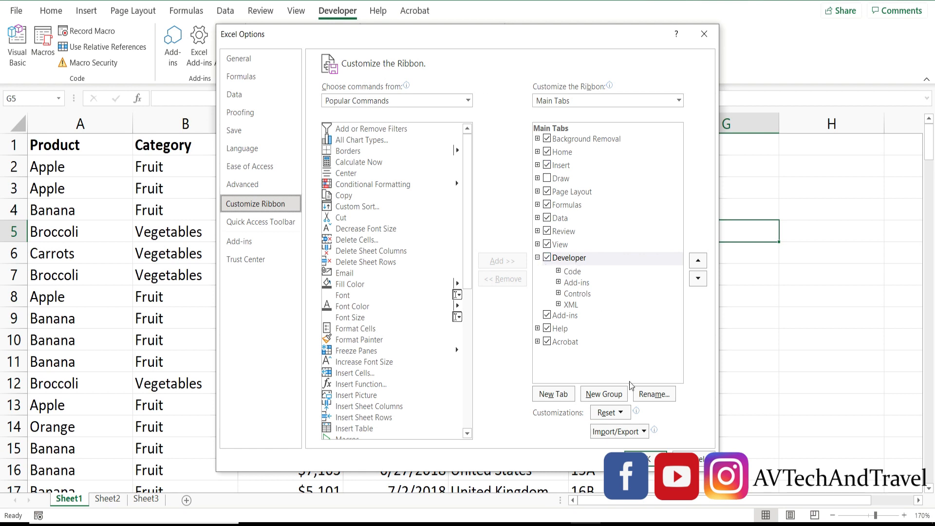
left_click(694, 460)
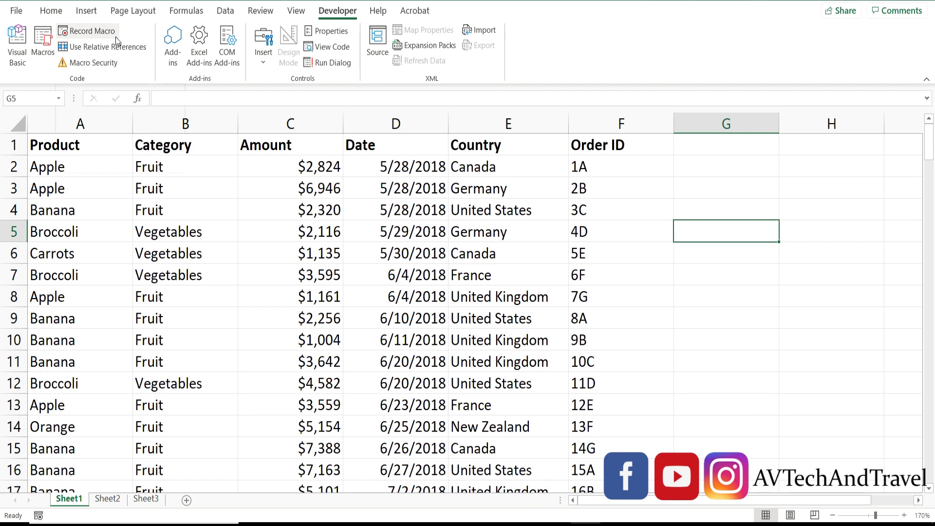
Try to start recording a macro named "products list" with the shortcut Ctrl+Shift+L, stored in This Workbook
left_click(90, 32)
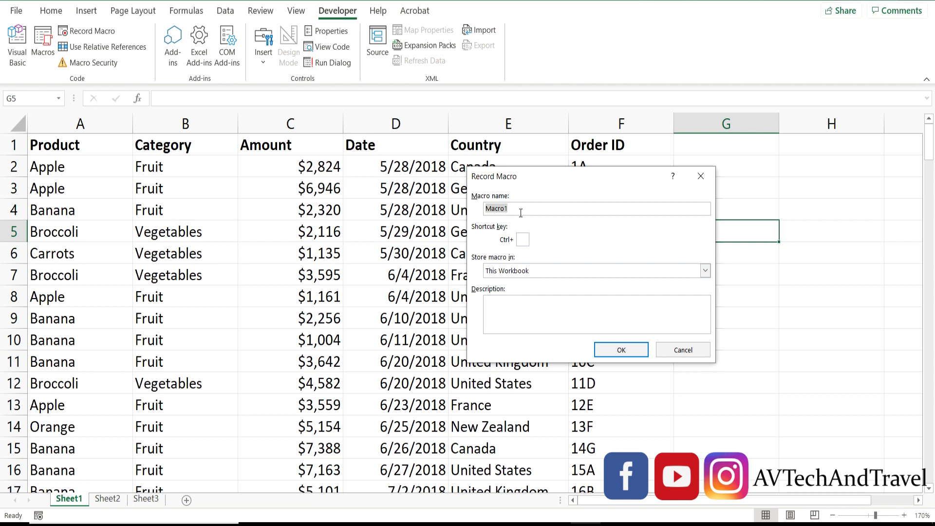
key("BackSpace")
type("products")
type("list")
left_click(525, 240)
type("L")
left_click(633, 351)
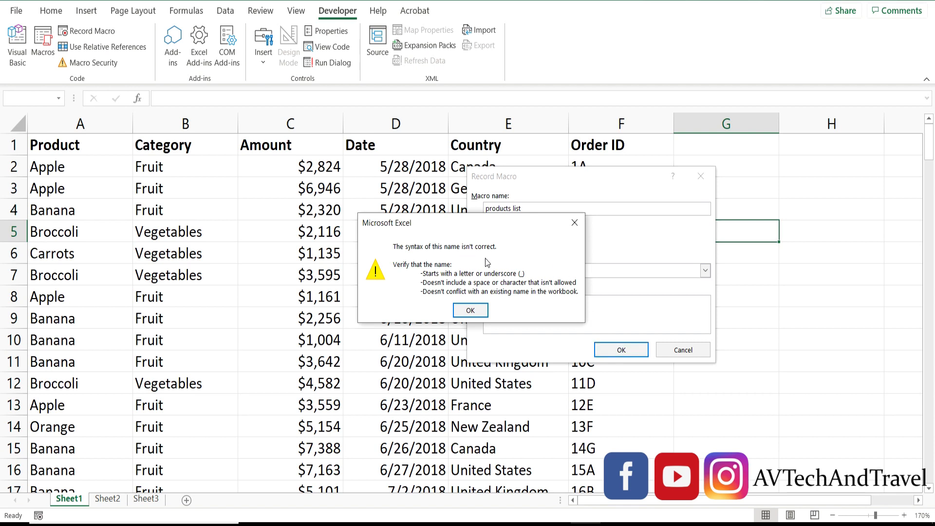
left_click(475, 314)
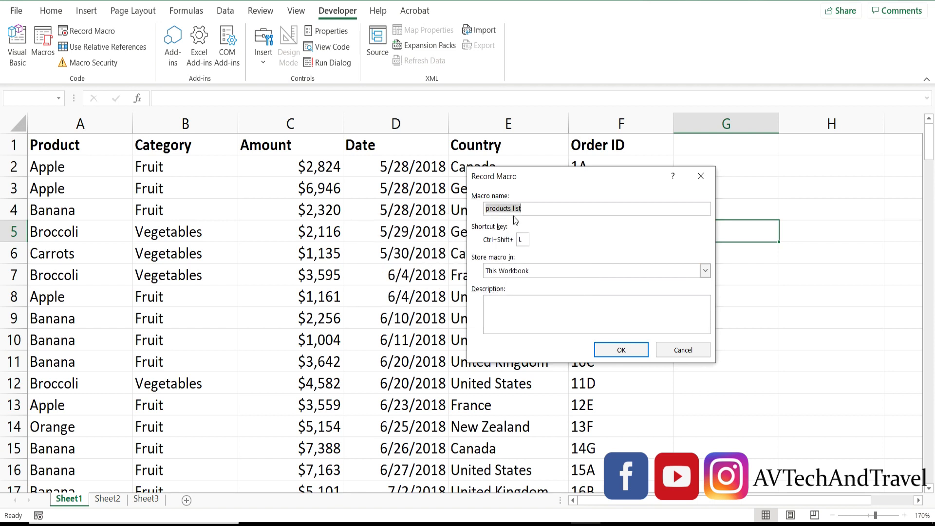
Correct the macro name to productlist, without a space, and start recording
left_click(532, 209)
key("BackSpace")
left_click(614, 347)
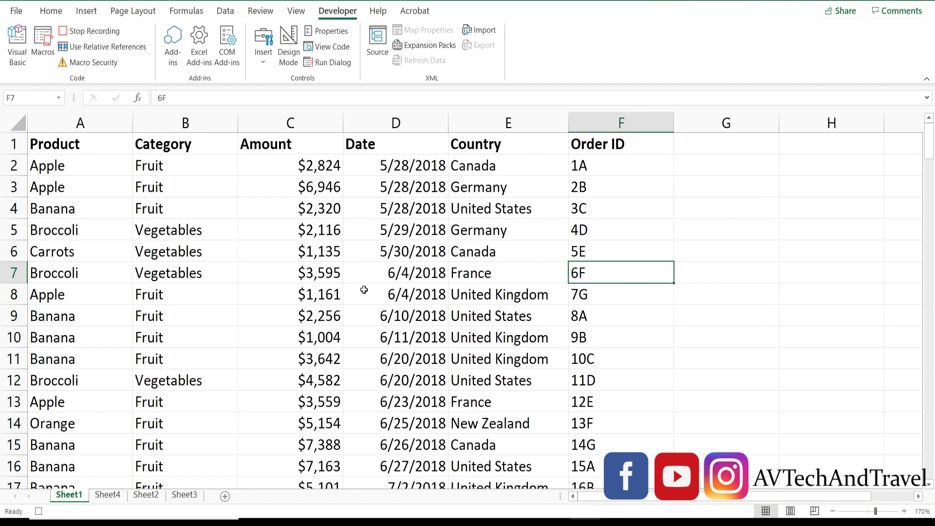
Change the font color of the whole Category column to light blue and stop recording the macro
left_click(177, 121)
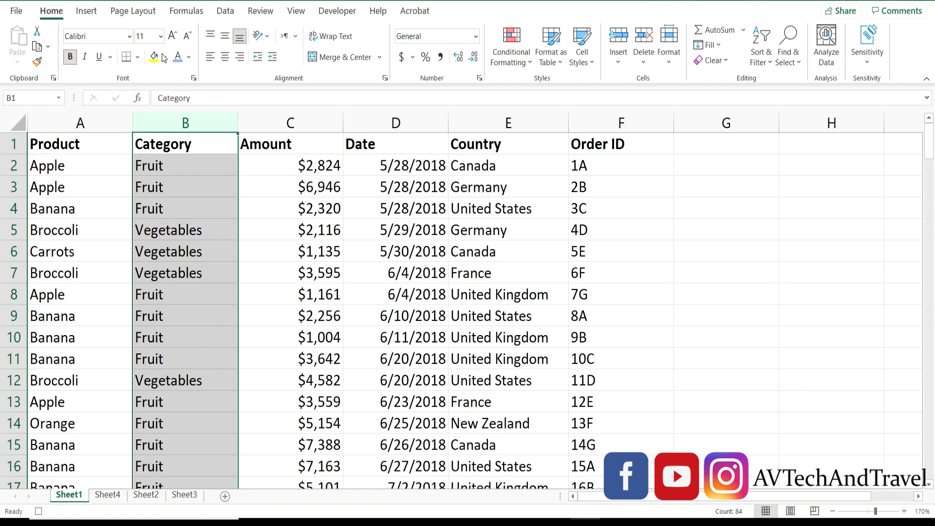
left_click(190, 58)
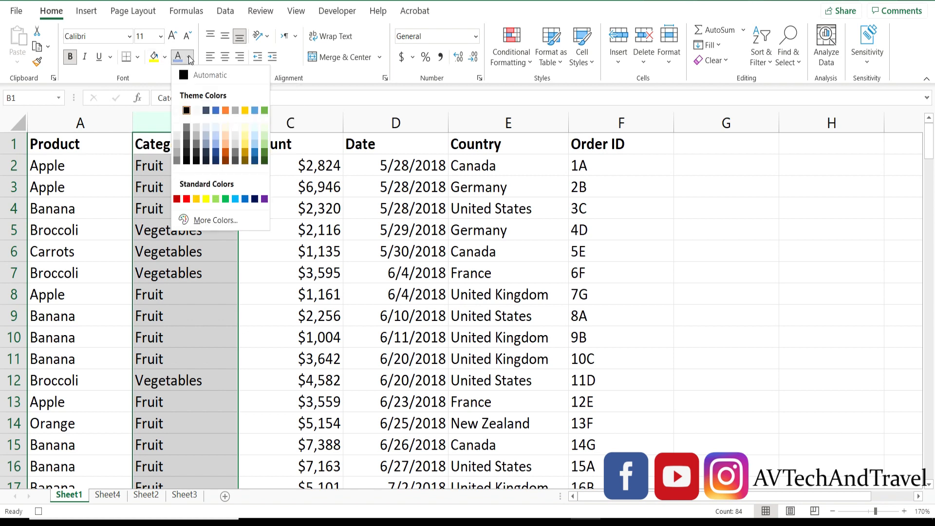
left_click(217, 146)
left_click(254, 175)
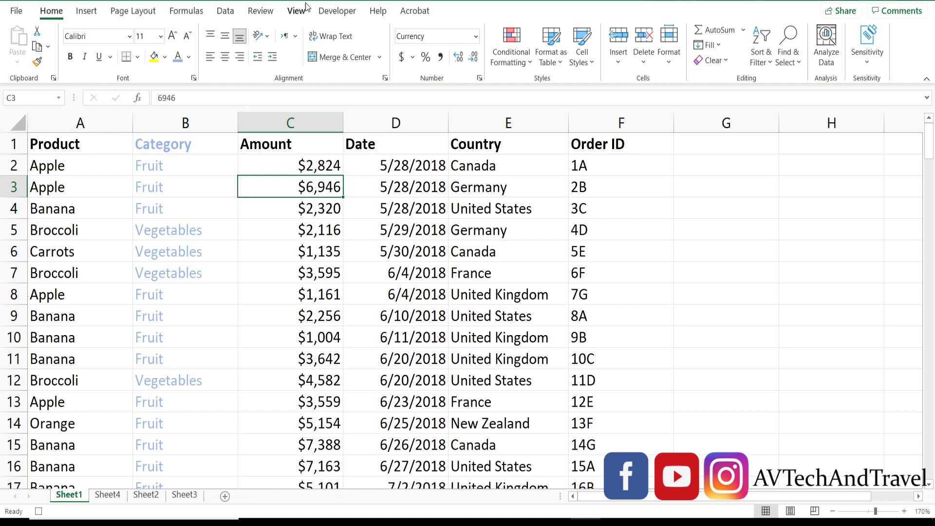
left_click(326, 11)
left_click(94, 32)
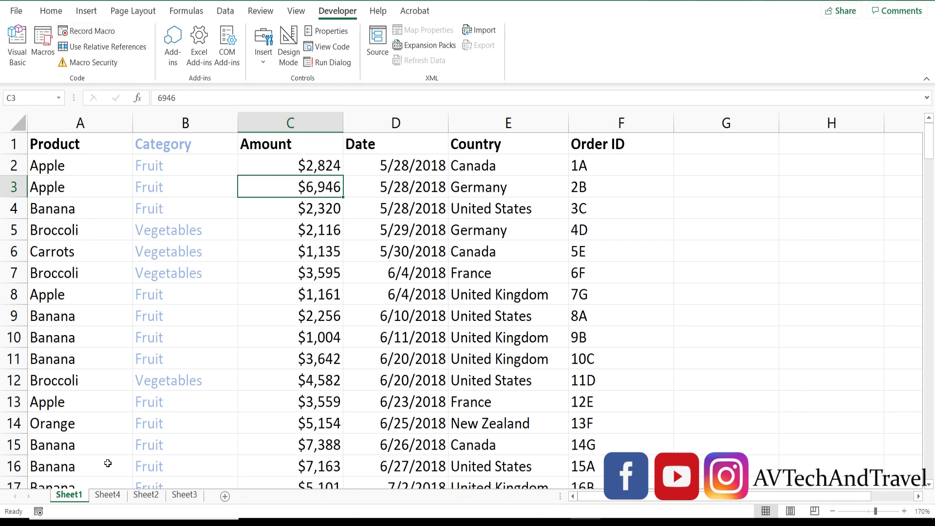
On Sheet4, check the list of available macros and try to run the recorded macro with its shortcut
left_click(105, 495)
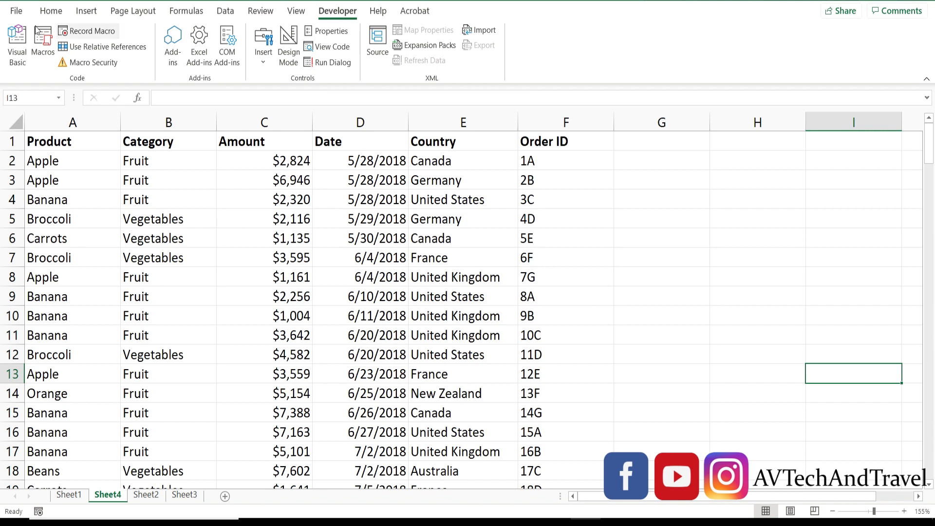
left_click(47, 38)
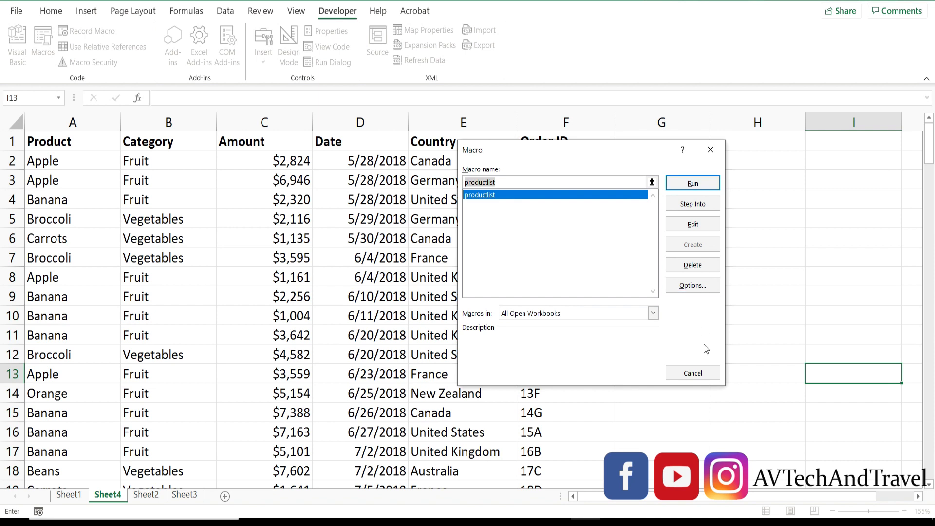
left_click(692, 378)
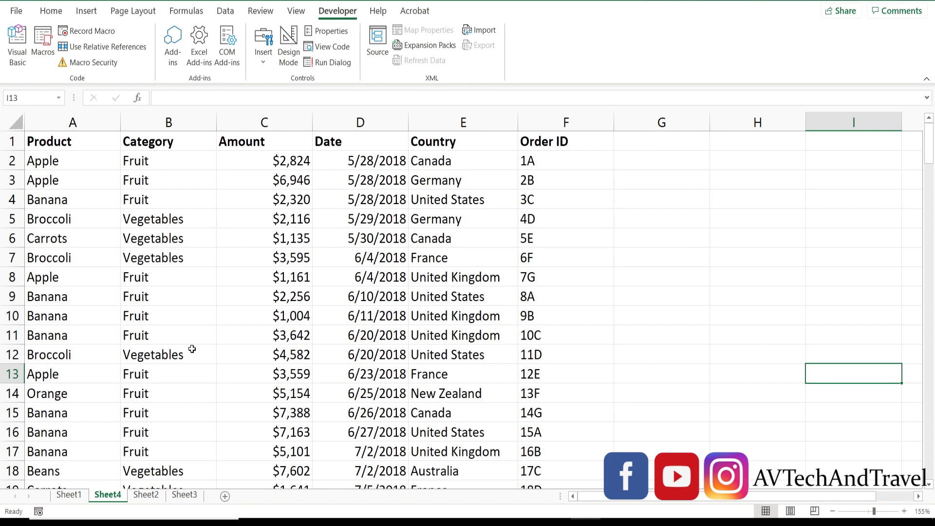
key("ctrl+shift+c")
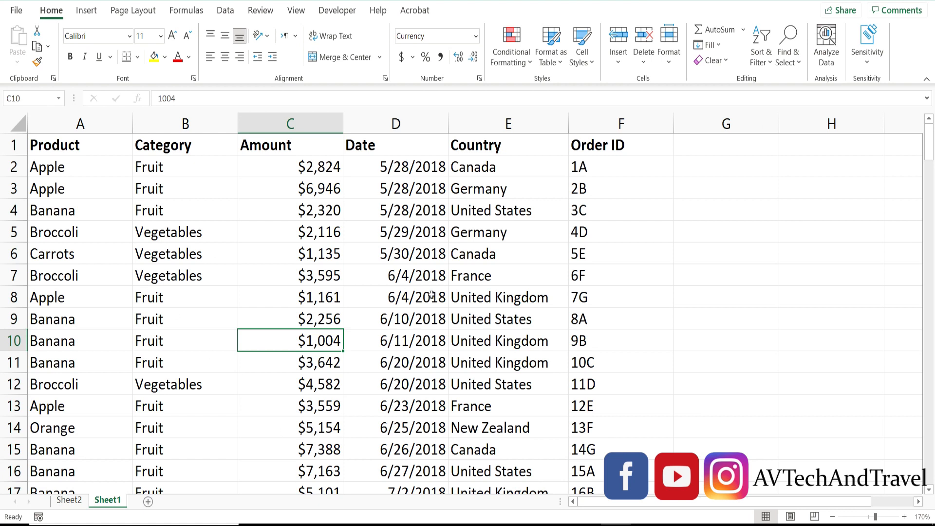
With cell G6 selected, start recording a new macro named productlist with a keyboard shortcut
left_click(732, 245)
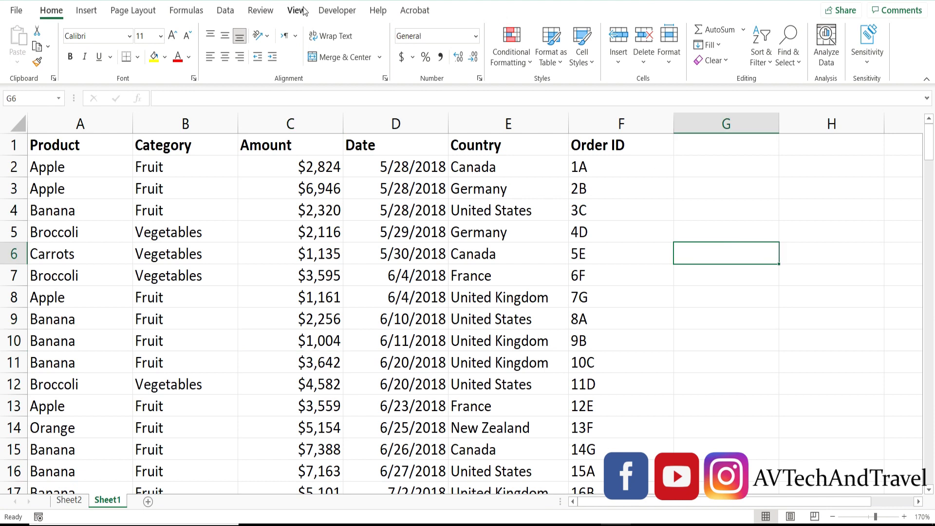
left_click(338, 10)
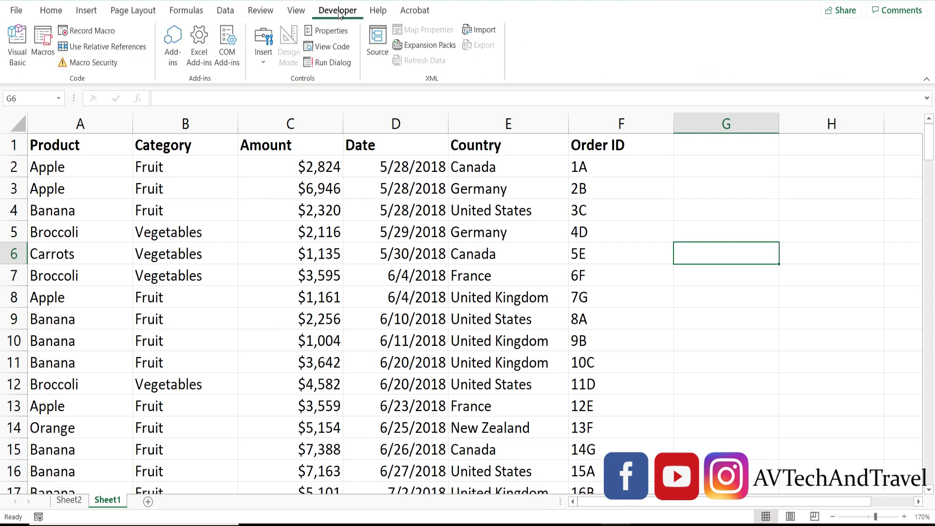
left_click(101, 33)
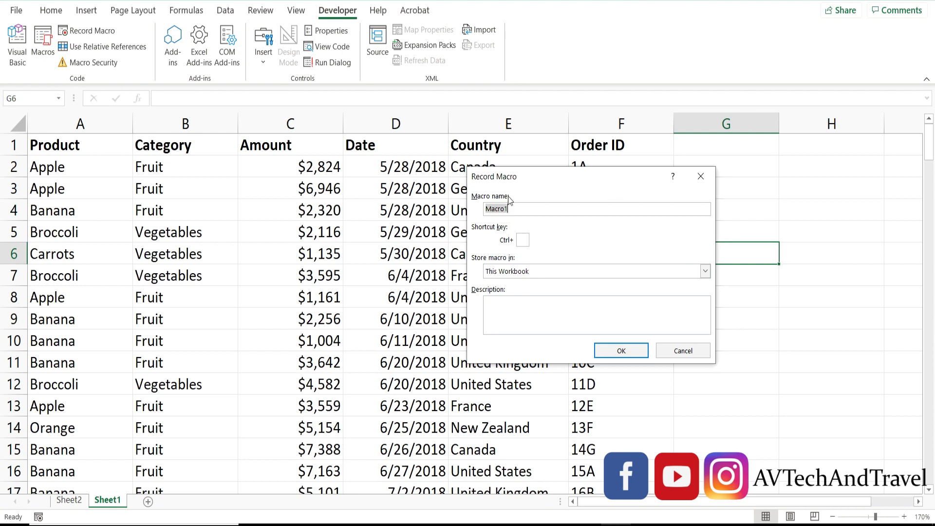
type("produ")
type("k")
left_click(617, 353)
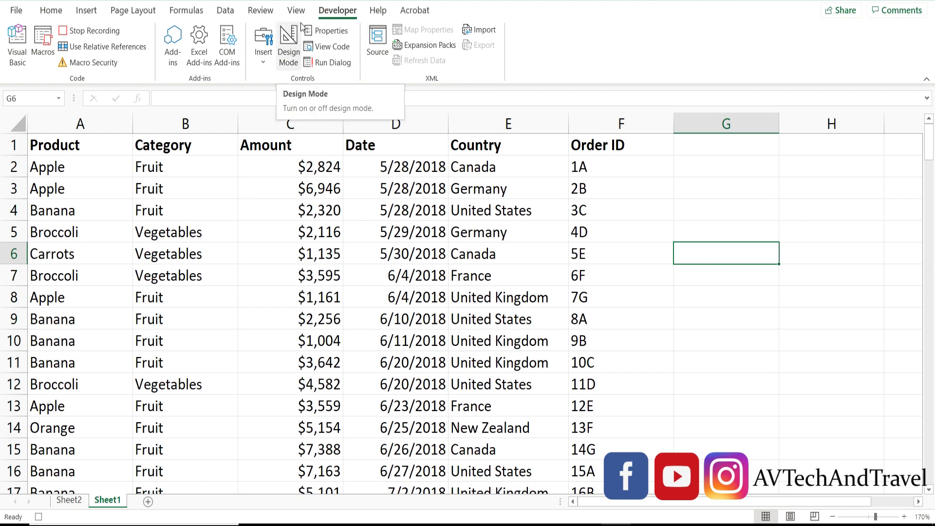
Fill cell G6 with yellow and stop recording the macro
left_click(54, 11)
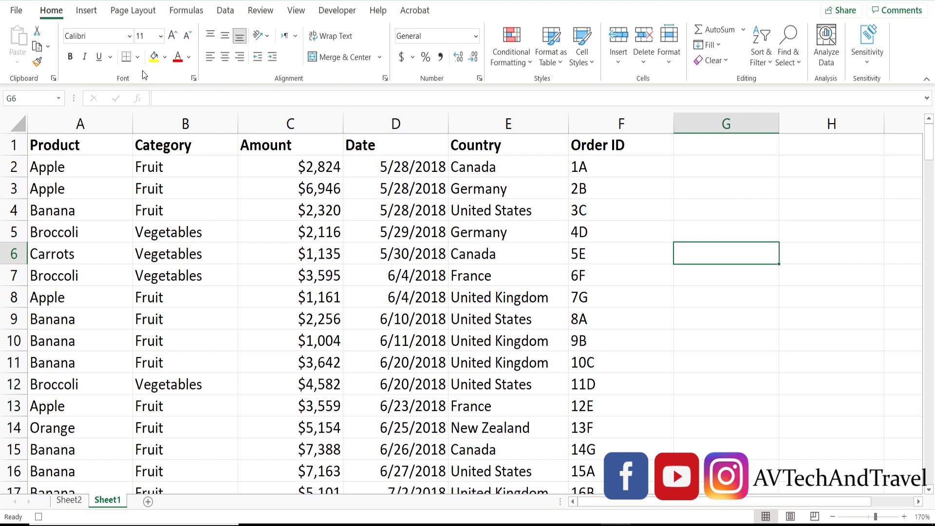
left_click(154, 63)
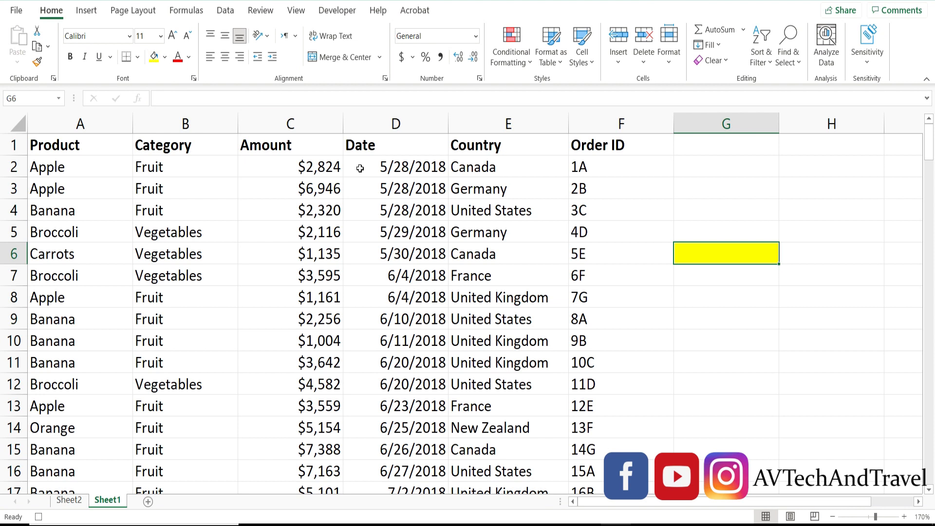
left_click(339, 18)
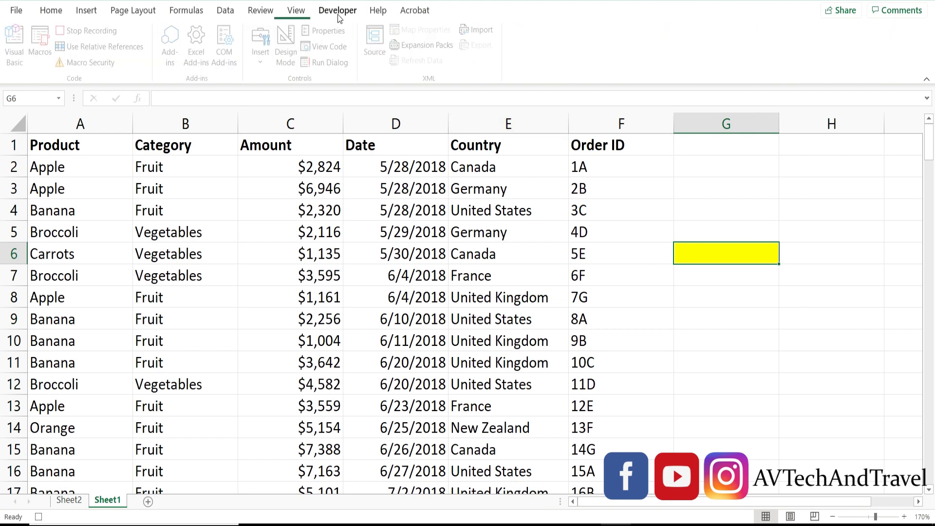
left_click(103, 31)
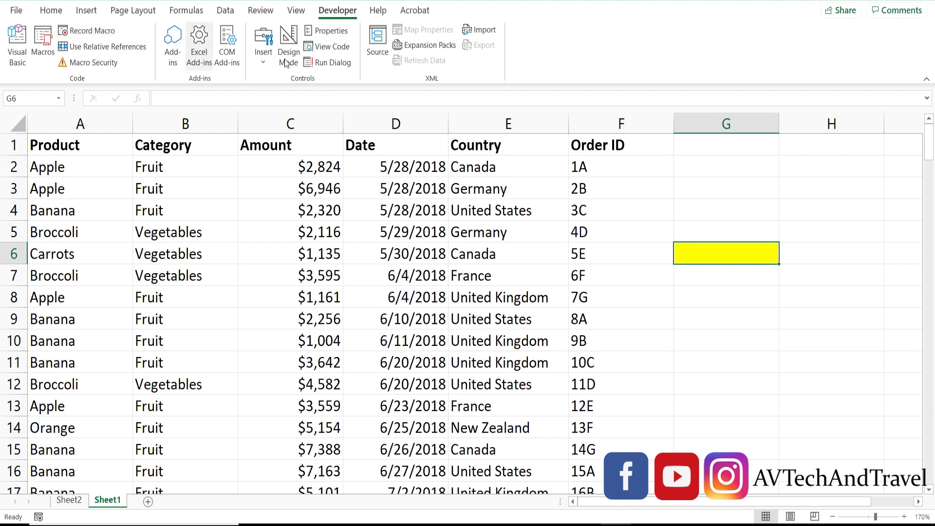
Run the yellow-fill macro on the product cells A4 (Banana), A6 (Carrots) and A9 (Banana)
left_click(80, 214)
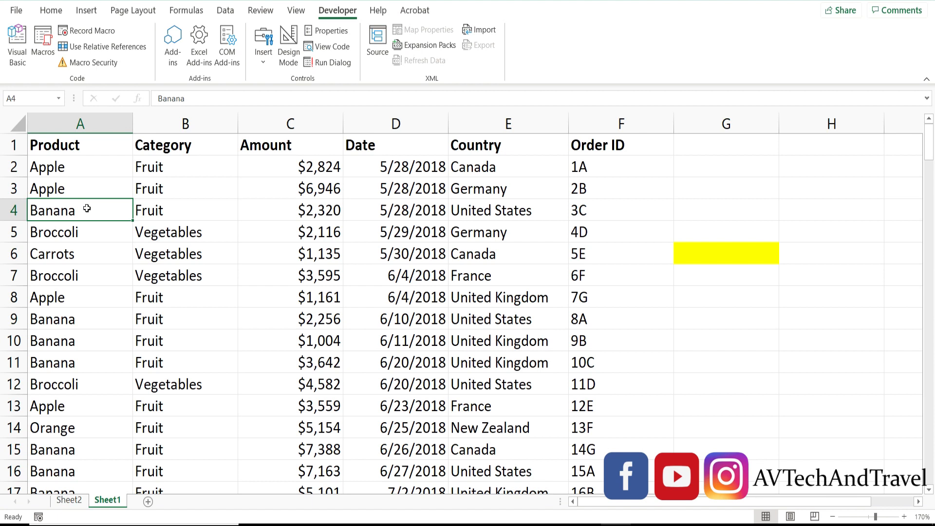
key("ctrl+shift+y")
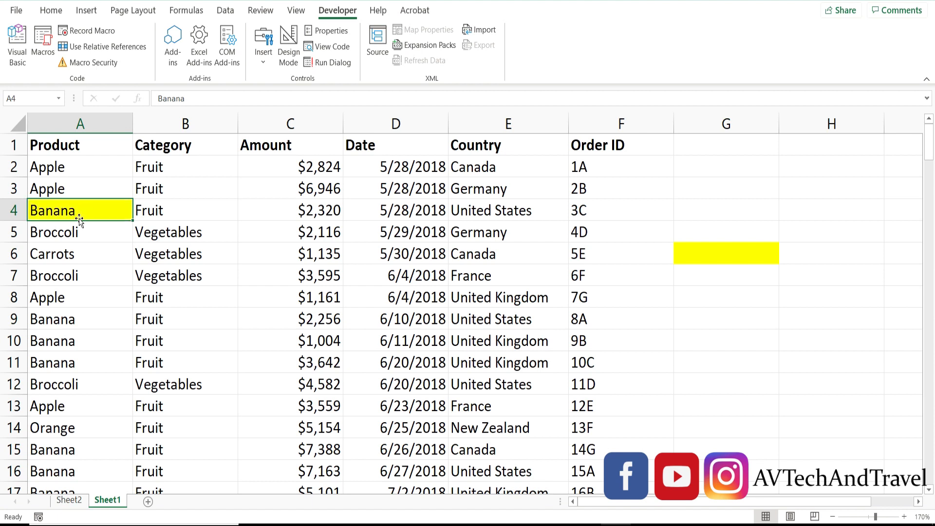
left_click(71, 254)
key("ctrl+shift+y")
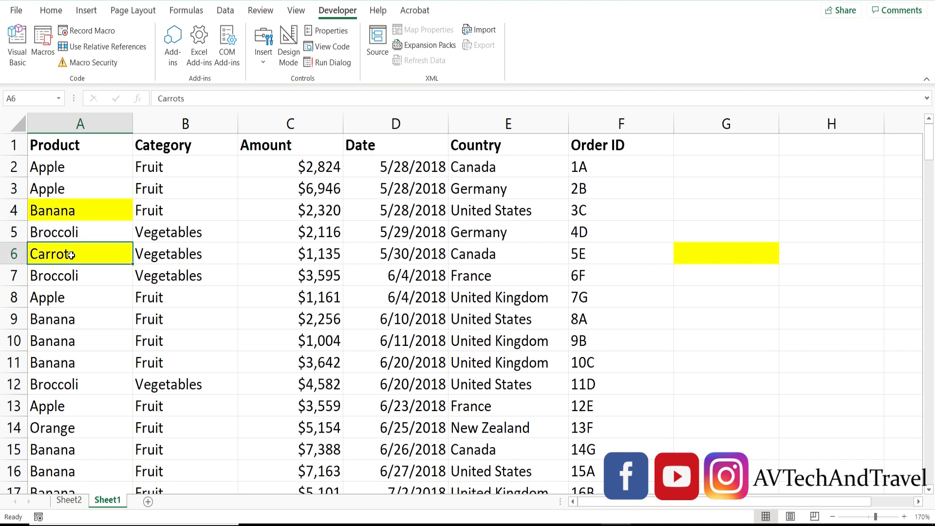
left_click(48, 317)
key("ctrl+shift+y")
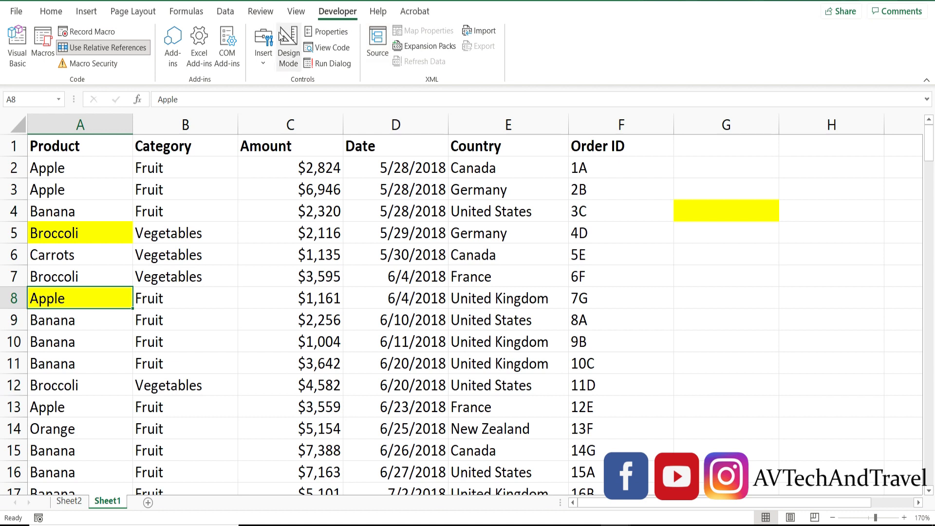
Insert a form control button over about G7:H8, beside the data, and assign the productlist macro to it
left_click(268, 49)
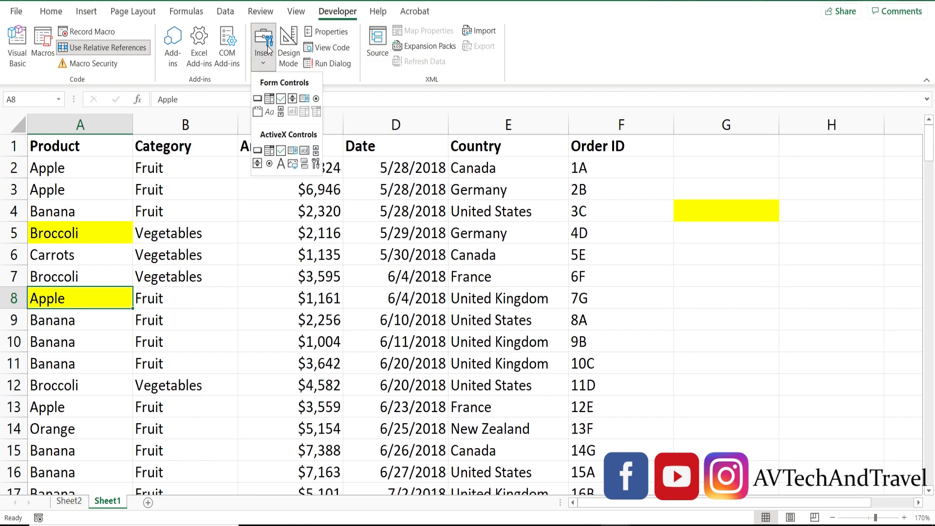
left_click(258, 99)
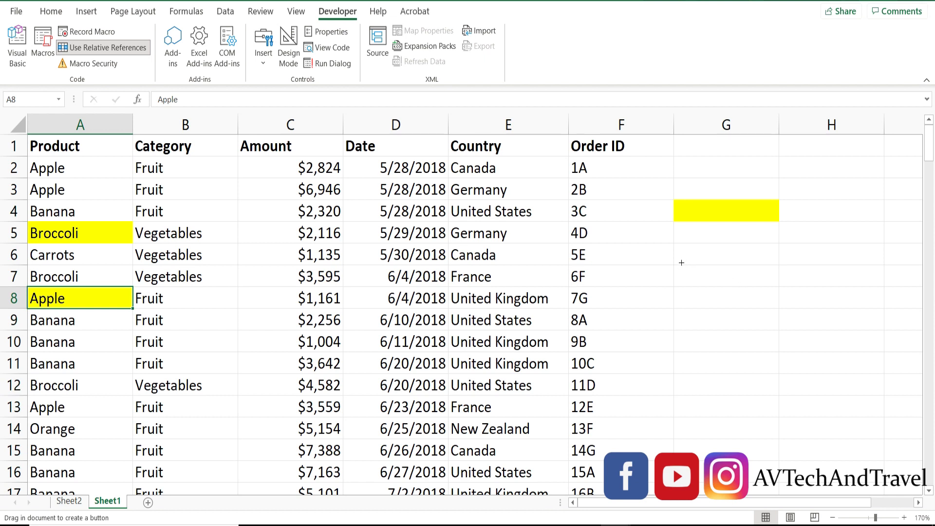
mouse_move(682, 263)
left_mouse_down()
mouse_move(701, 300)
mouse_move(813, 303)
left_mouse_up()
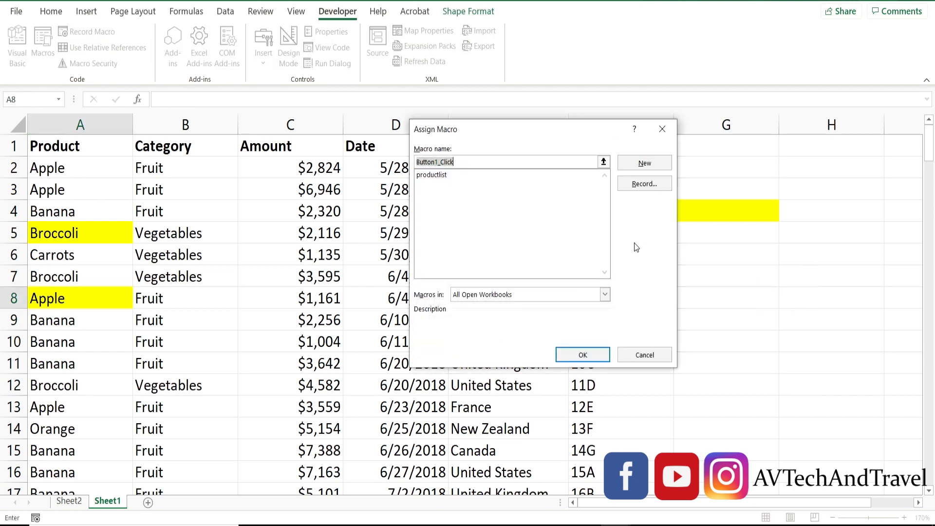
left_click(443, 179)
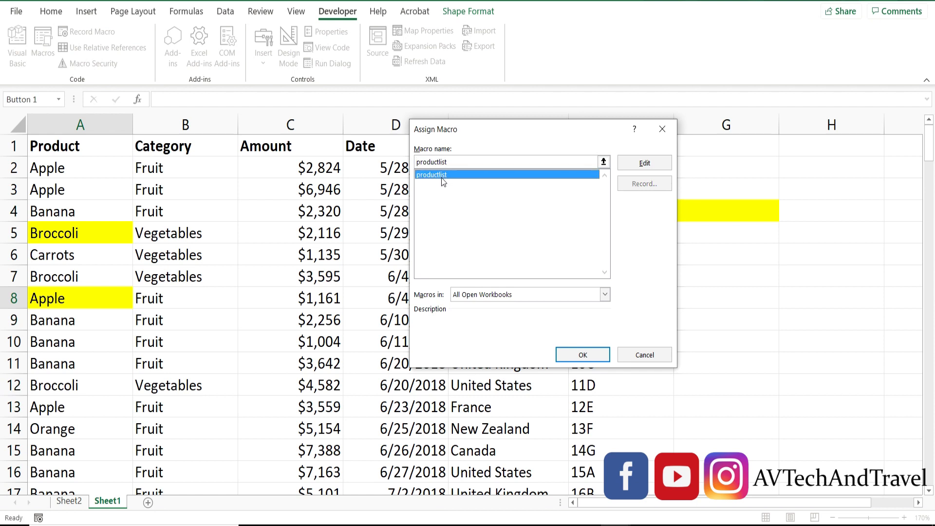
left_click(582, 354)
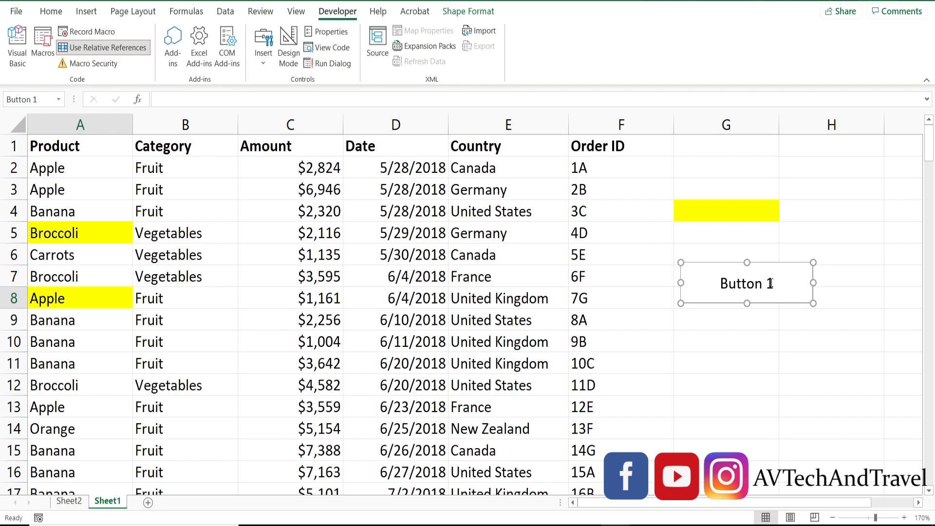
Replace the new button's label with "sold" and deselect the button
left_click(721, 281)
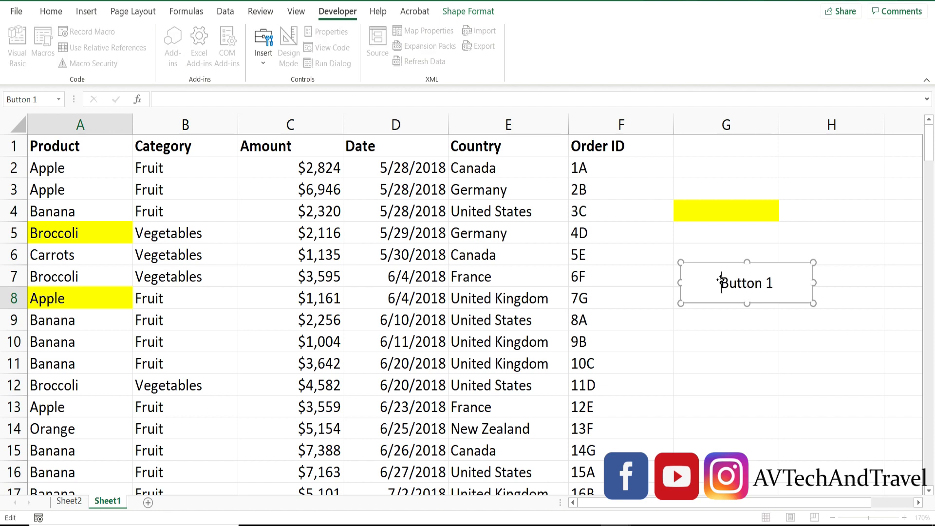
key("Delete")
key("Delete")
key("Delete")
key("Delete")
key("Delete")
key("Delete")
key("Delete")
key("Delete")
type("sold")
key("Escape")
left_click(708, 378)
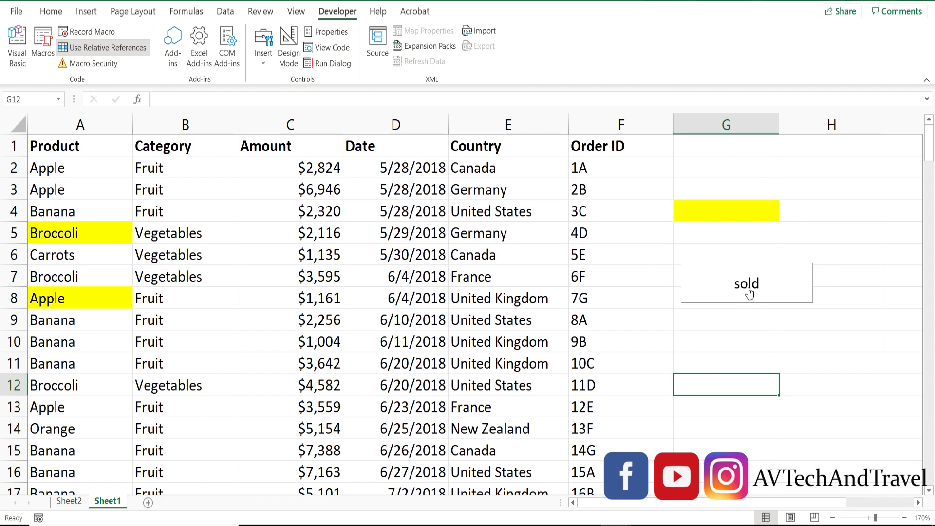
Run the "sold" button's macro on the product cells A12 (Broccoli), A15 (Banana) and A2 (Apple)
left_click(70, 393)
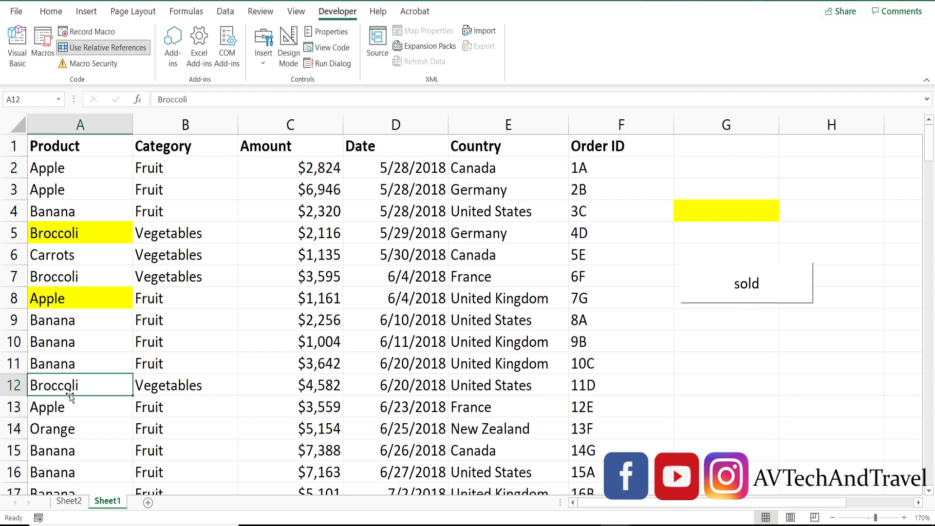
left_click(758, 289)
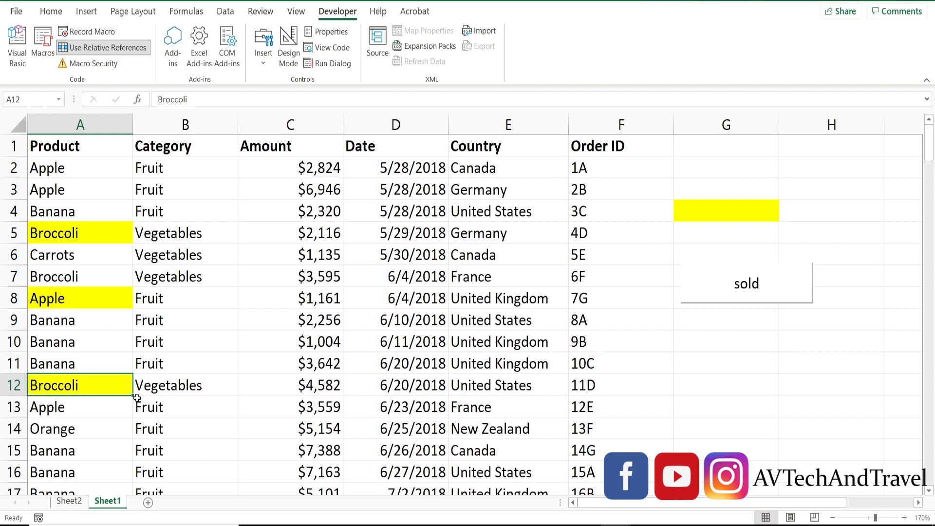
left_click(89, 443)
left_click(759, 288)
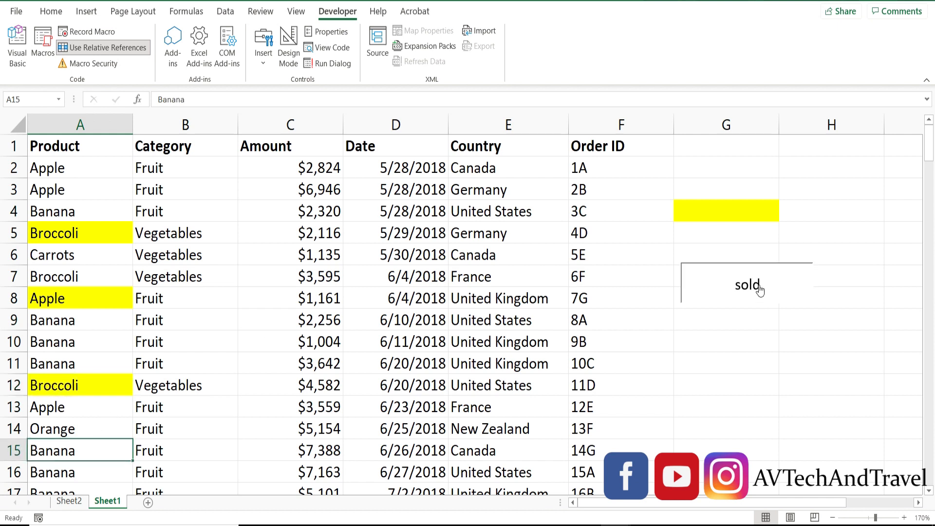
left_click(128, 166)
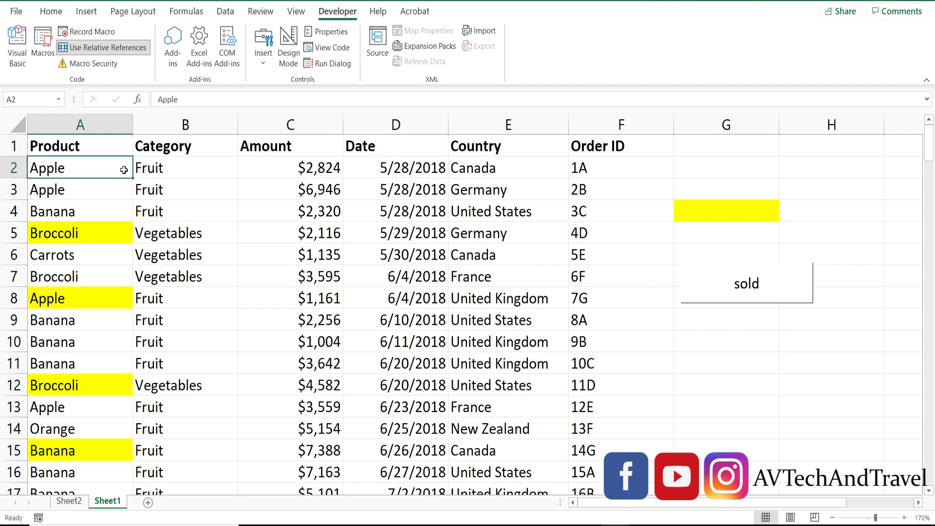
left_click(776, 281)
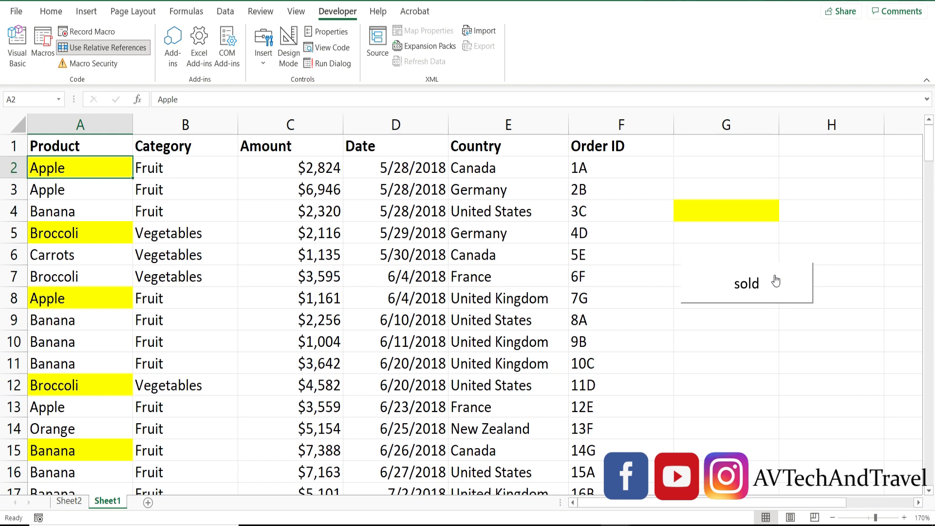
View the pivot table on Sheet2, return to Sheet1 and start recording a macro named "items" stored in This Workbook
left_click(66, 502)
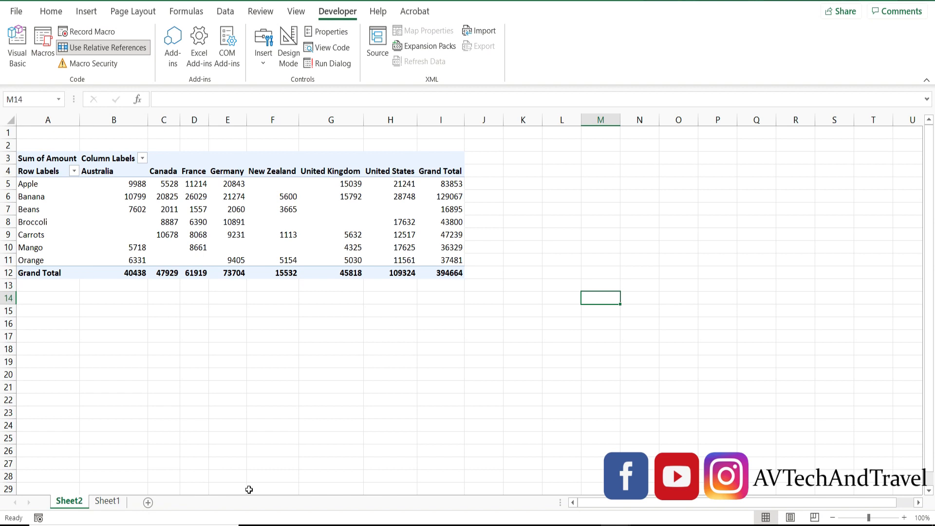
left_click(113, 505)
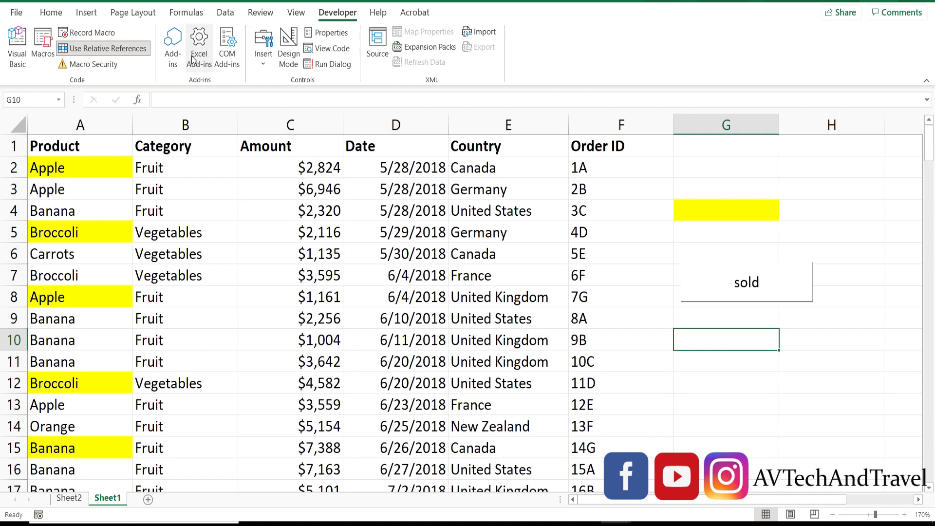
left_click(86, 34)
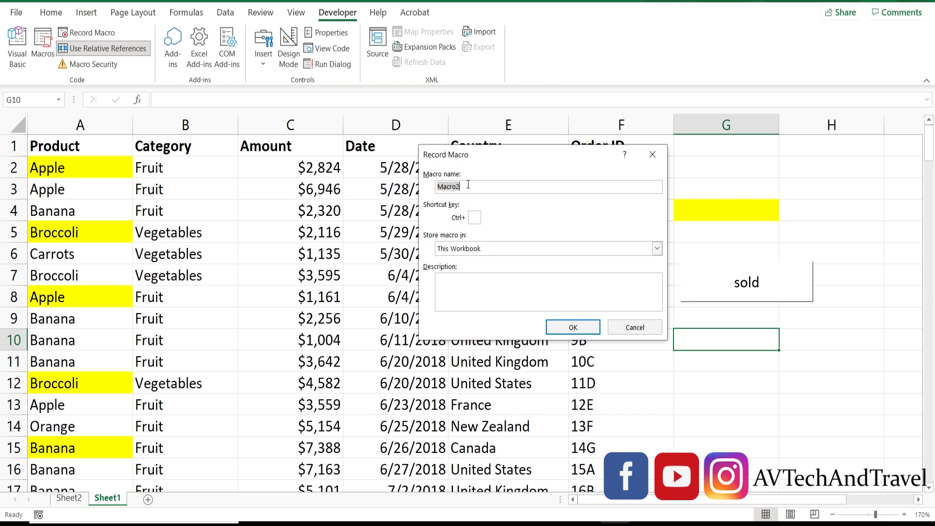
key("BackSpace")
type("items")
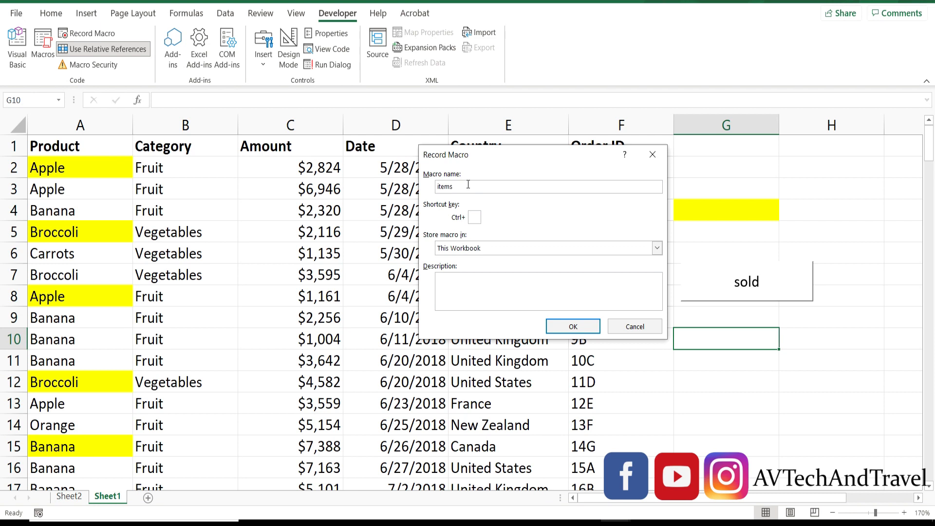
left_click(473, 216)
left_click(572, 329)
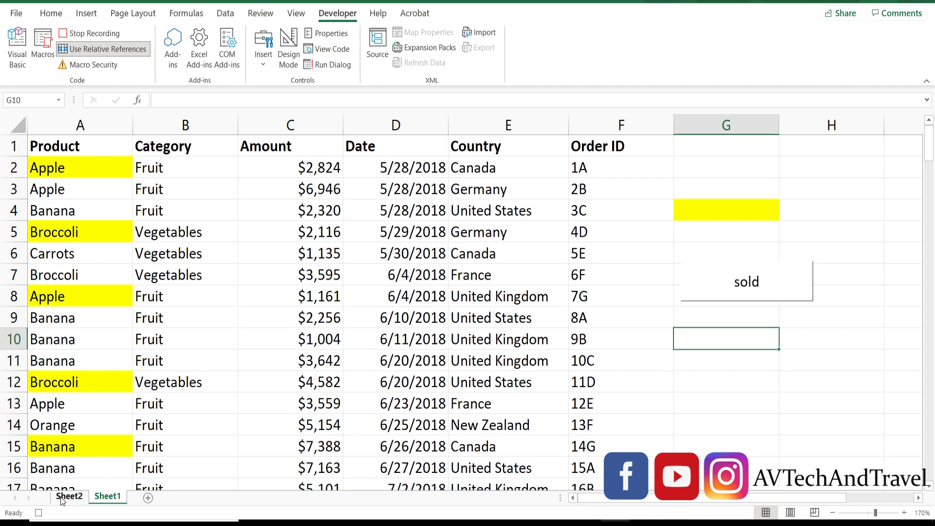
Capture a switch to Sheet2 in the macro, stop the recording and go back to Sheet1
left_click(60, 497)
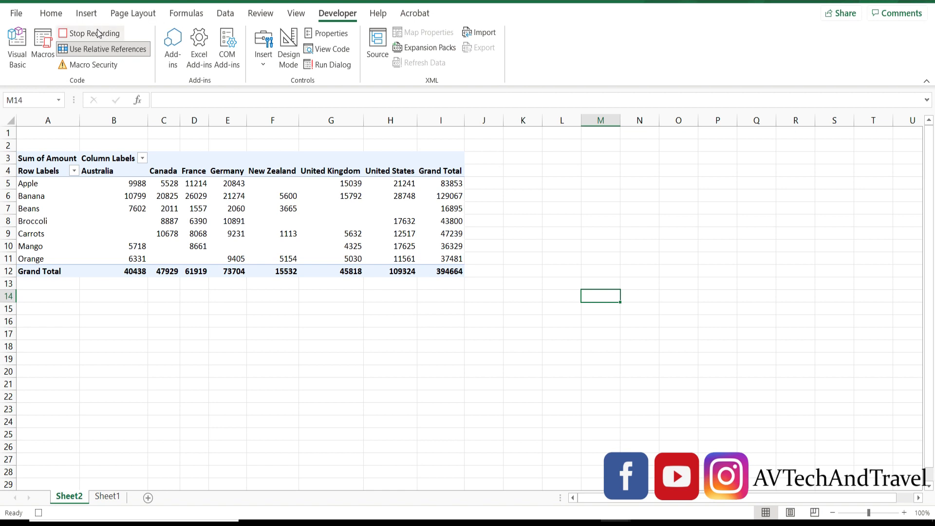
left_click(84, 38)
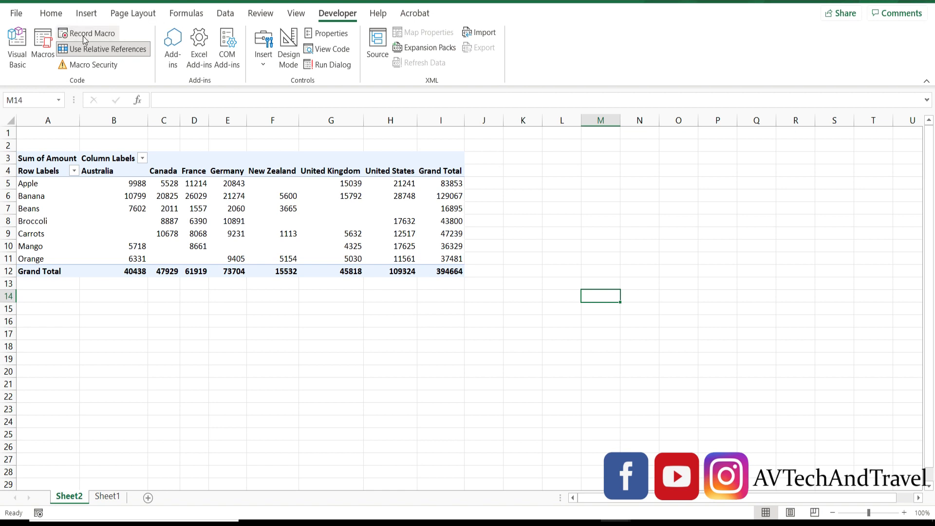
left_click(107, 496)
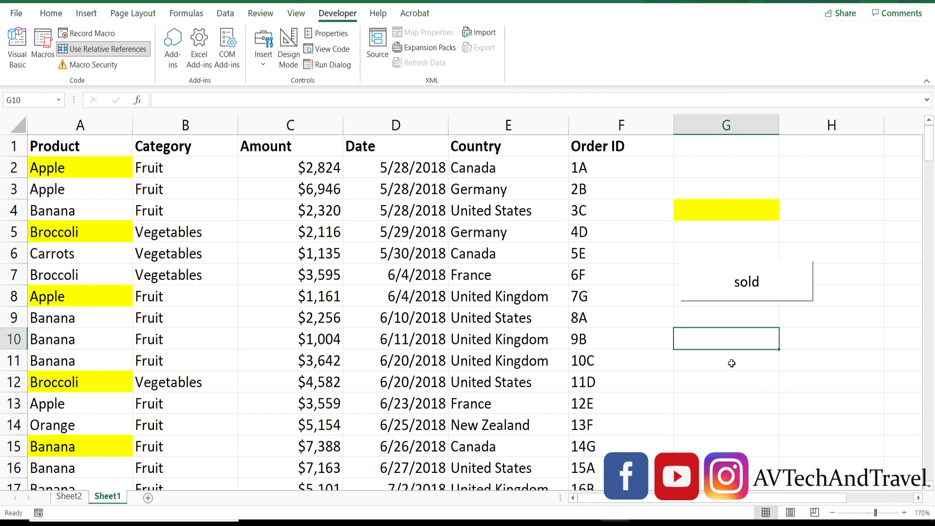
right_click(741, 287)
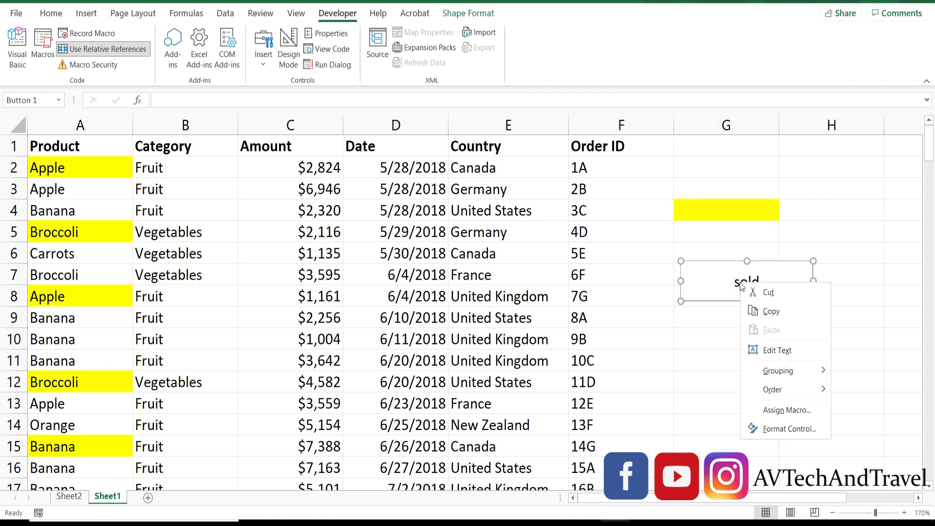
left_click(787, 410)
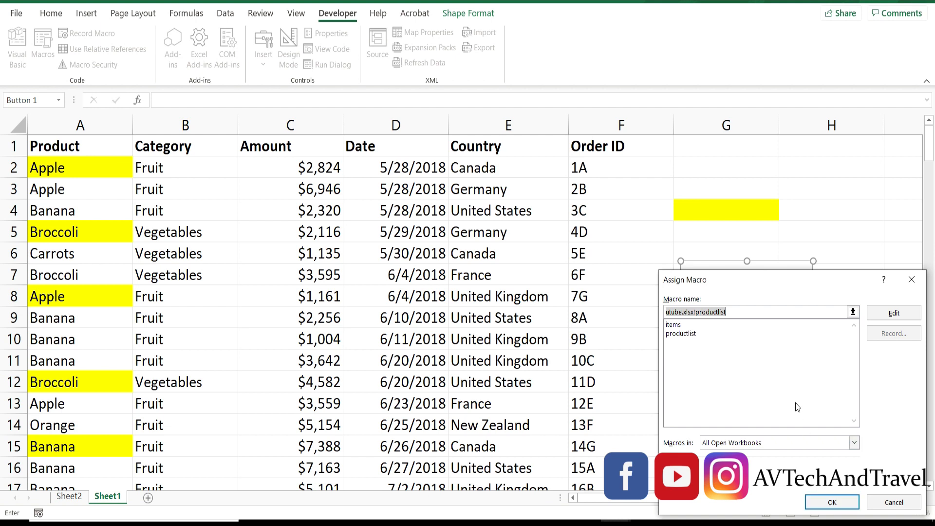
left_click(888, 509)
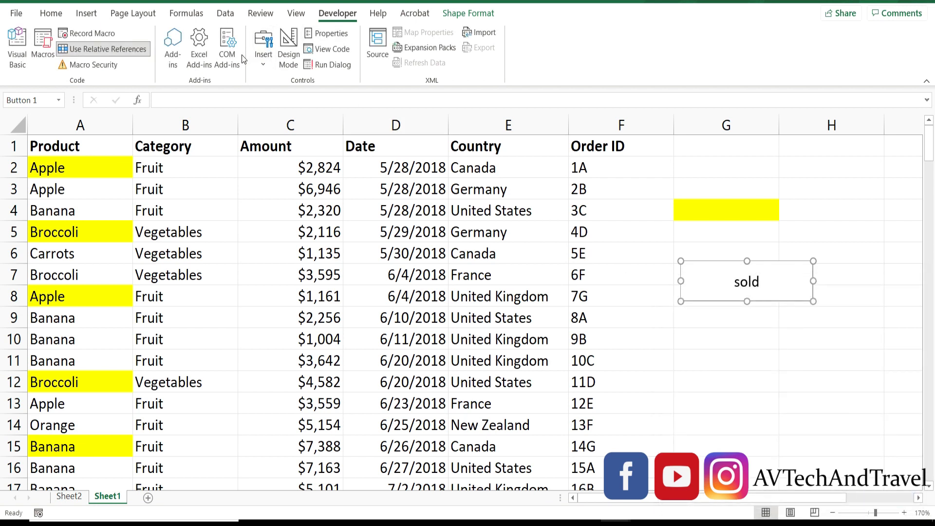
Insert a form control button over about G10:H12, below the "sold" button, and assign the items macro to it
left_click(264, 56)
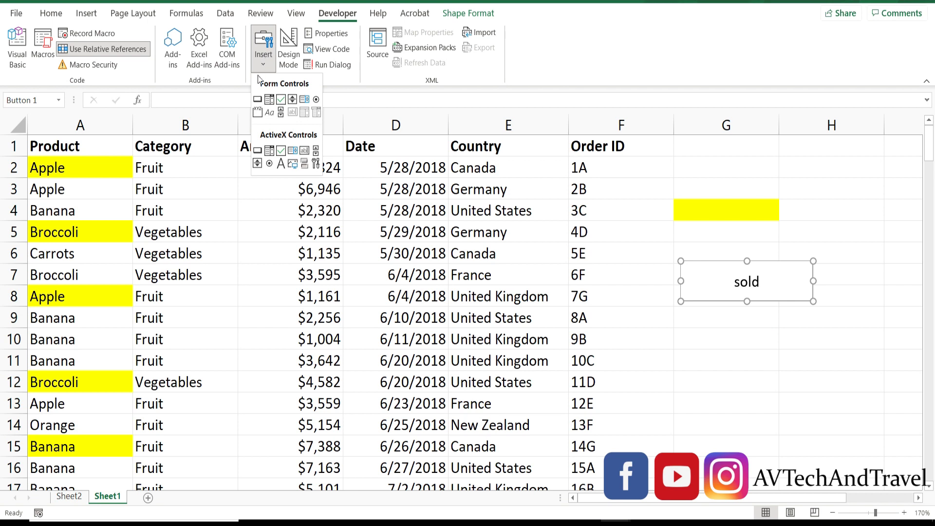
left_click(258, 99)
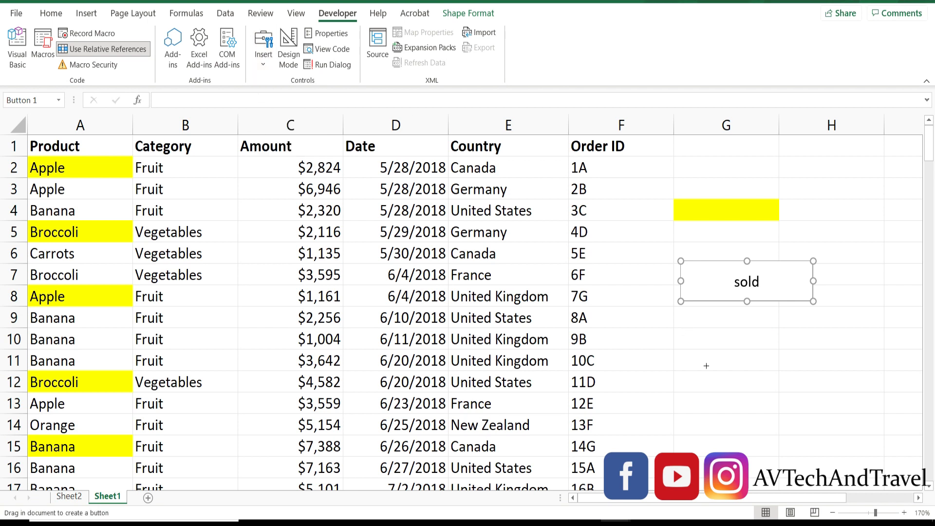
left_click_drag(683, 347, 811, 405)
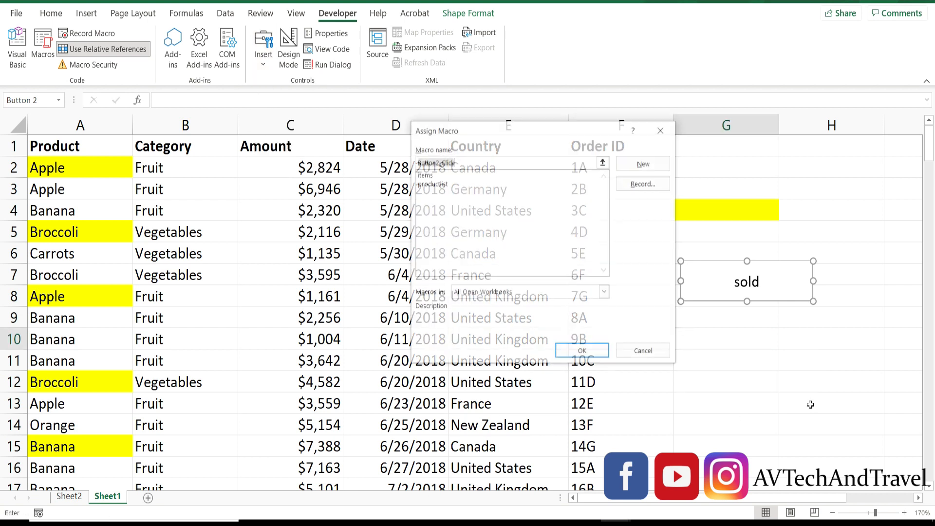
left_click(429, 183)
left_click(429, 175)
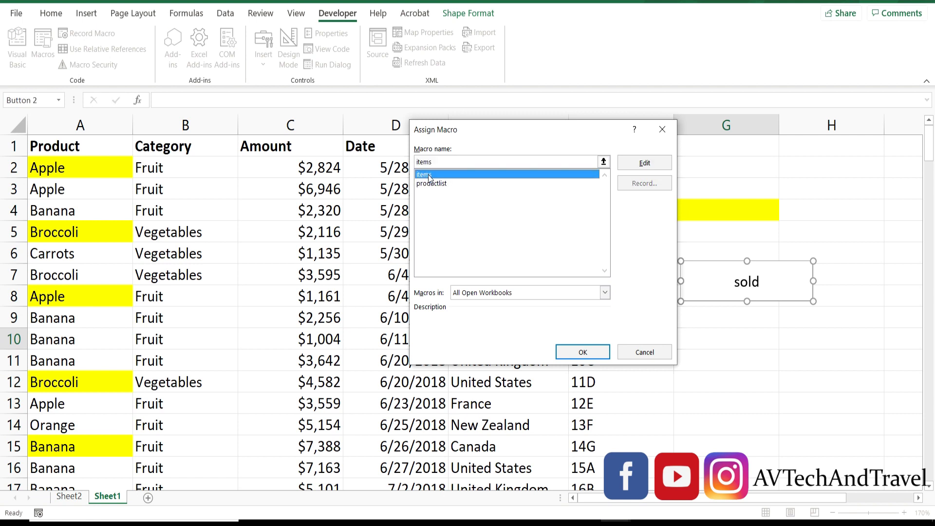
left_click(571, 356)
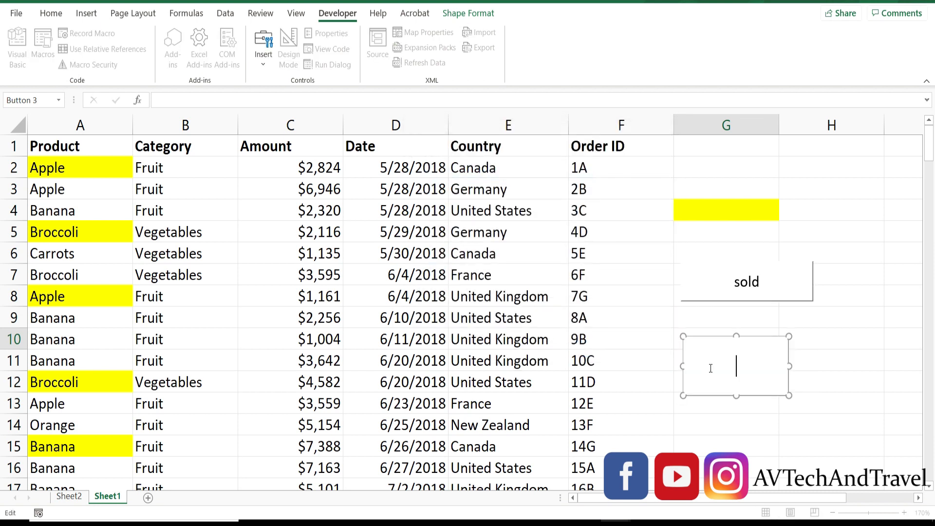
Label the new button "clck here" and run it twice to jump to Sheet2, returning to Sheet1 in between
type("clck here")
left_click(817, 427)
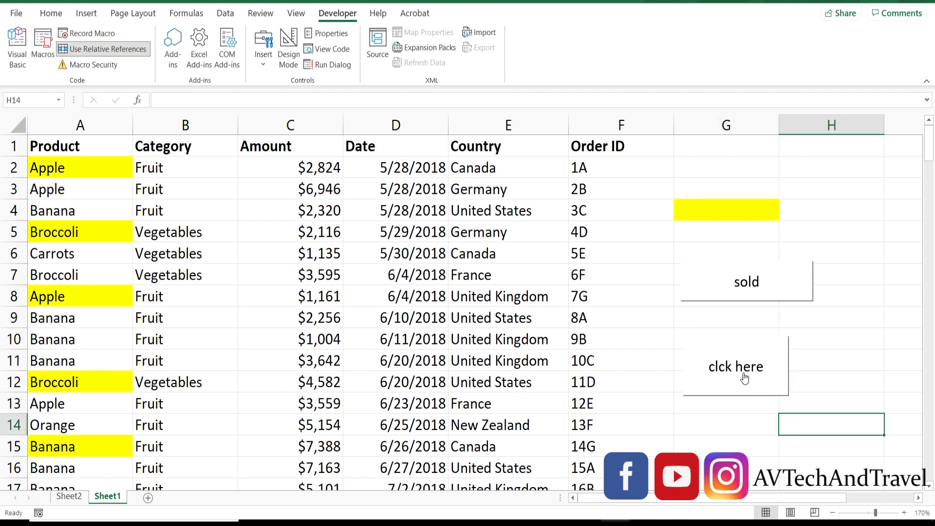
left_click(731, 366)
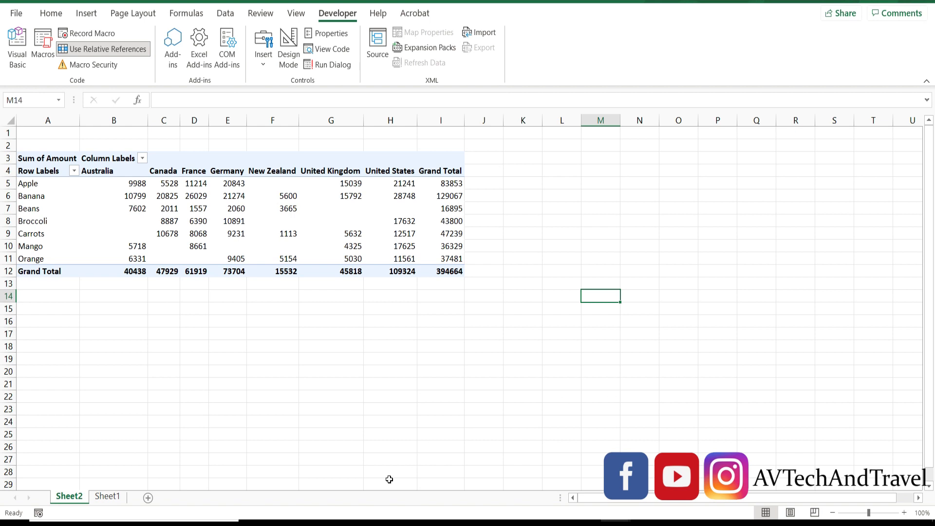
left_click(111, 496)
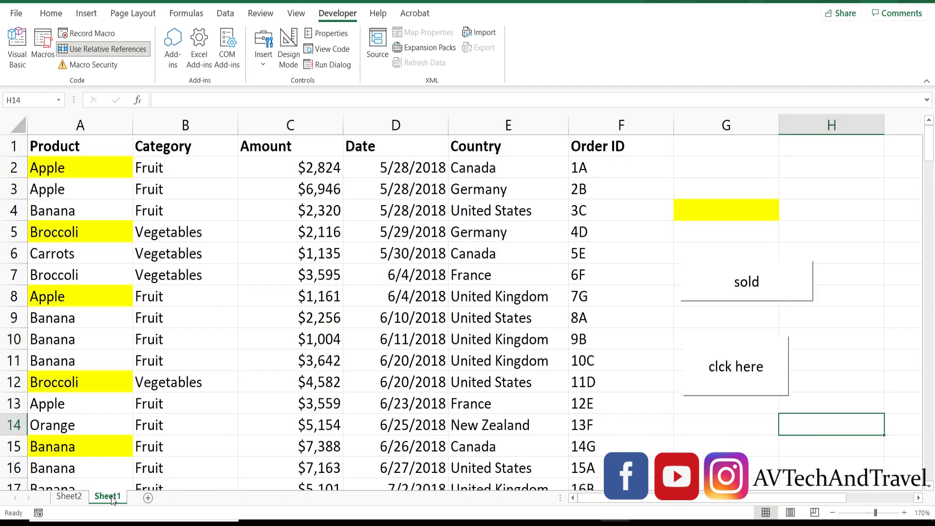
left_click(699, 358)
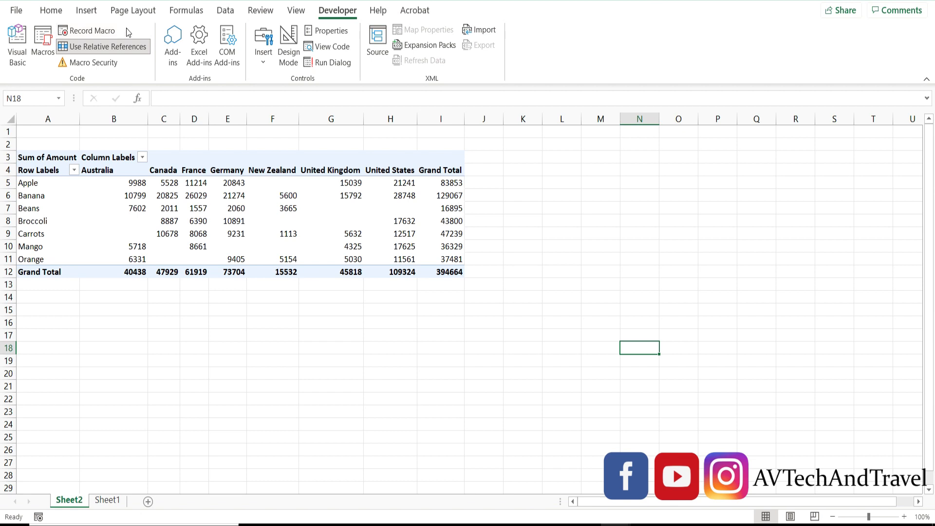
Record a new macro from Sheet2 that switches to Sheet1, and stop the recording
left_click(106, 33)
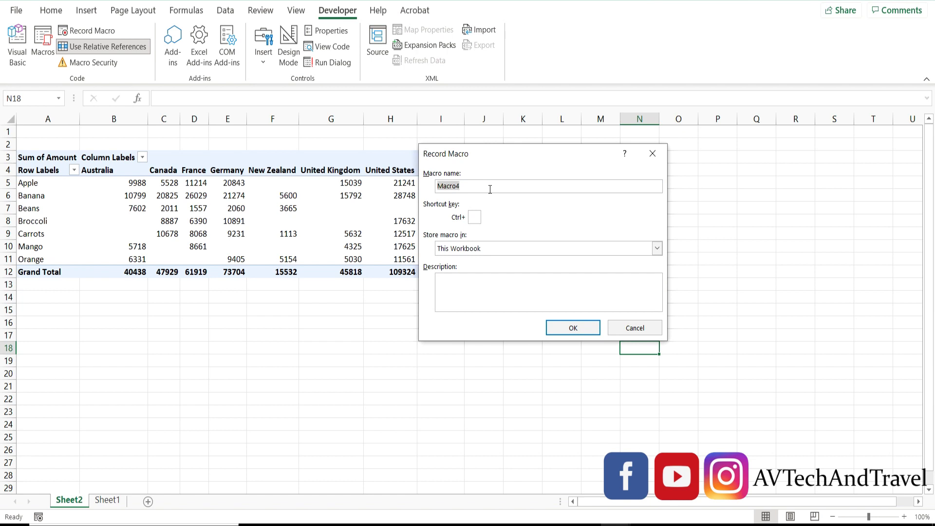
key("BackSpace")
left_click(575, 327)
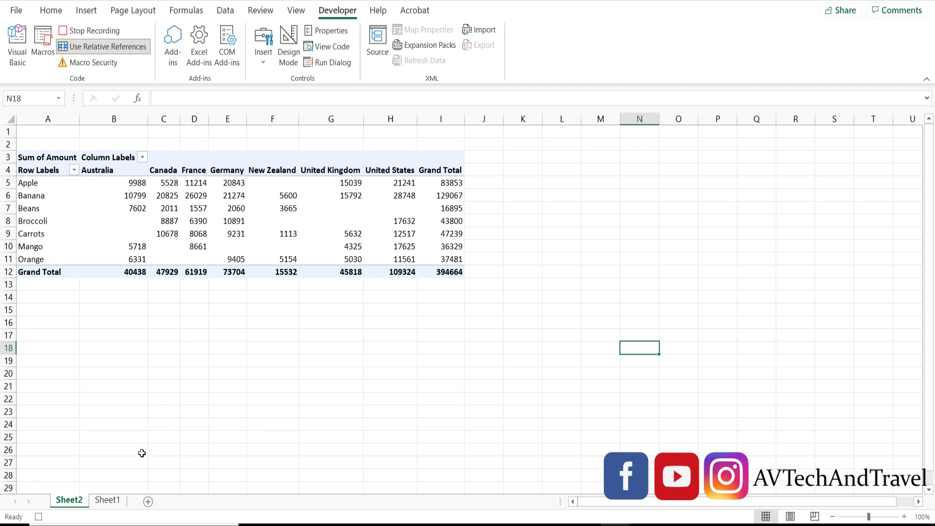
left_click(103, 502)
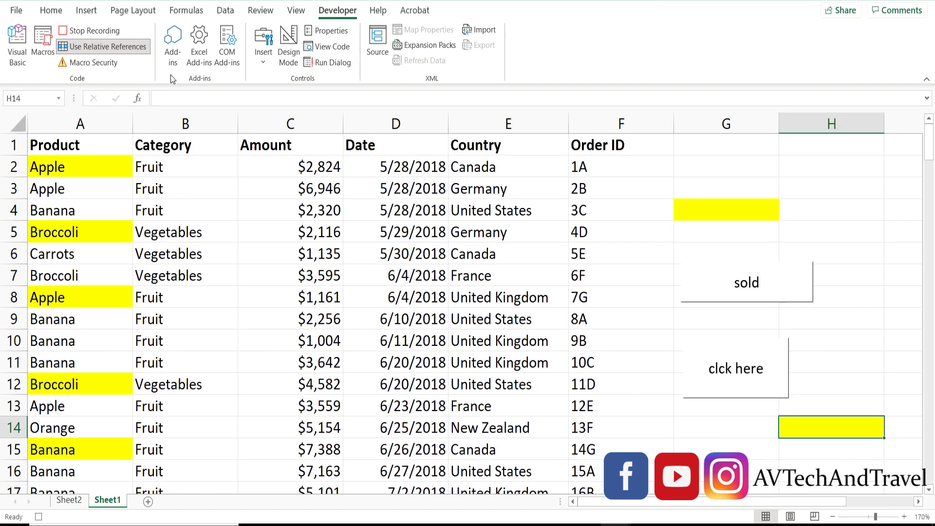
left_click(93, 32)
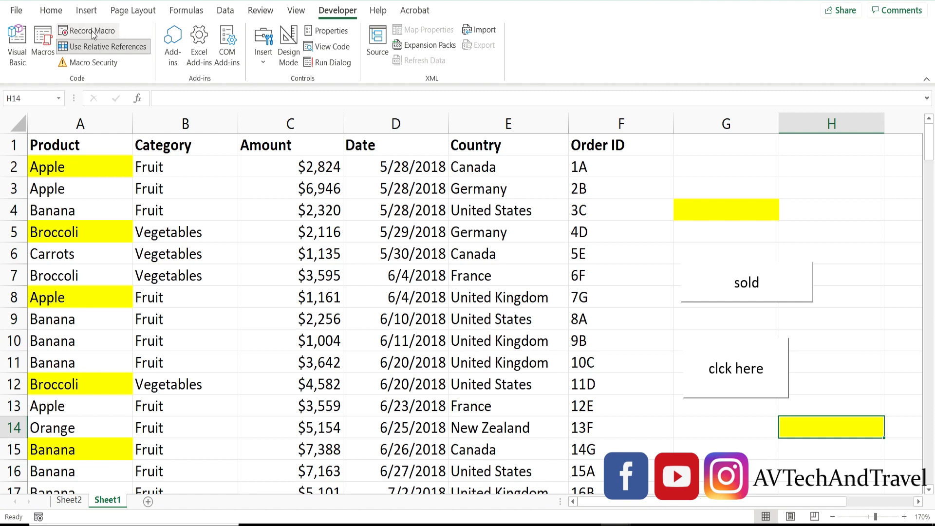
Draw an oval about 1.09" high and 2.39" wide on Sheet2, beside the pivot table over about K5:O11
left_click(71, 501)
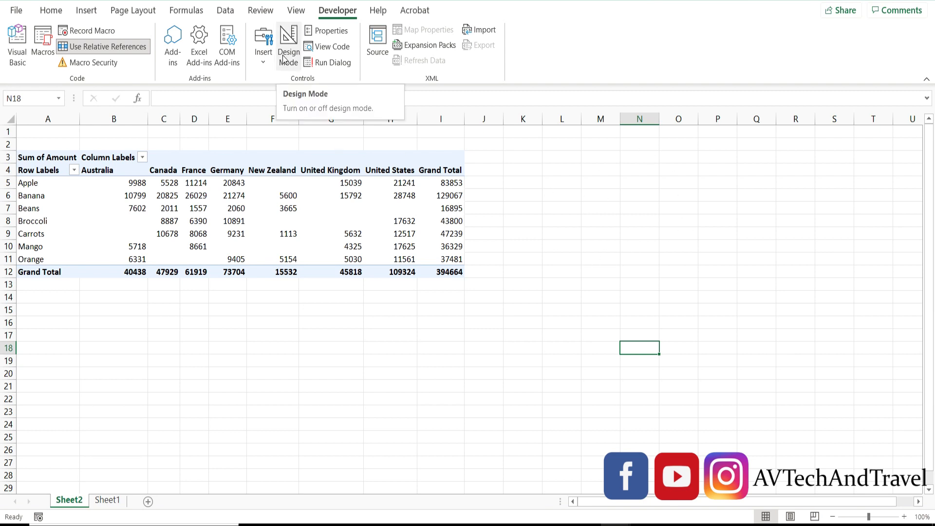
left_click(94, 12)
left_click(189, 31)
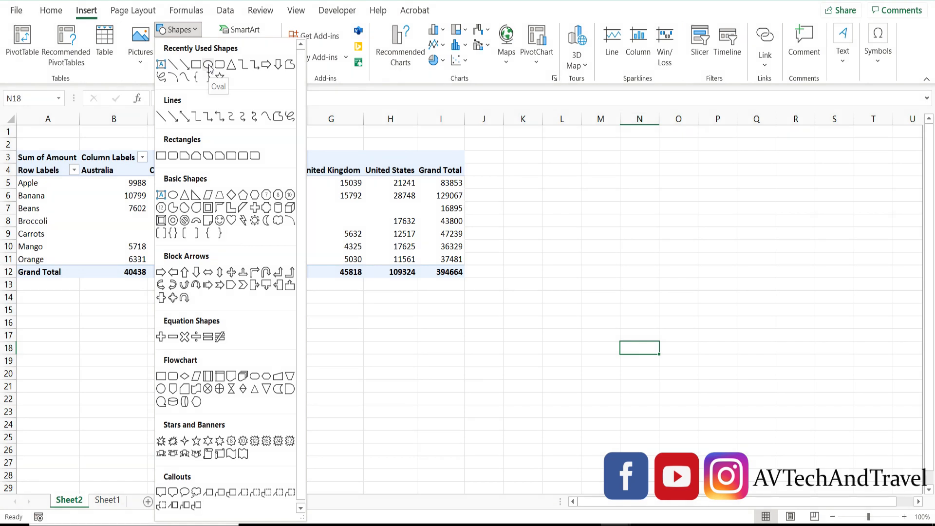
left_click(208, 65)
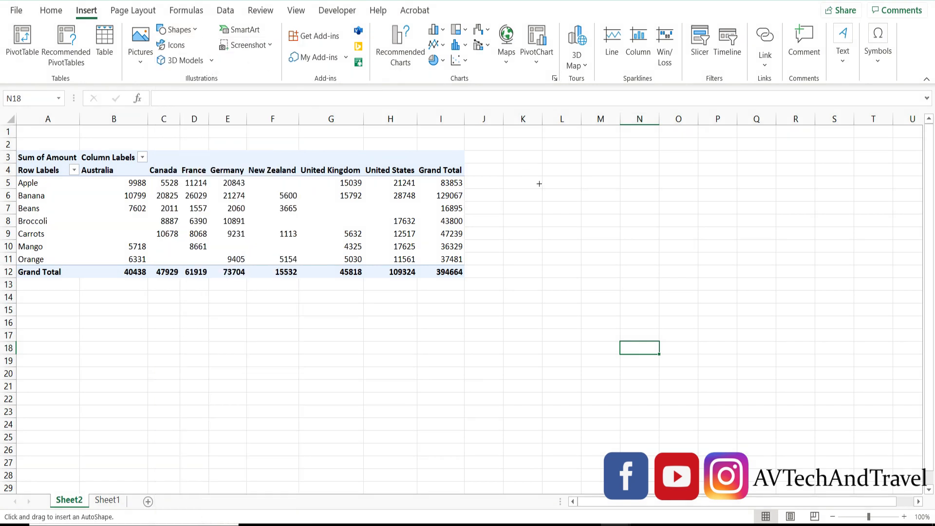
left_click_drag(539, 183, 679, 253)
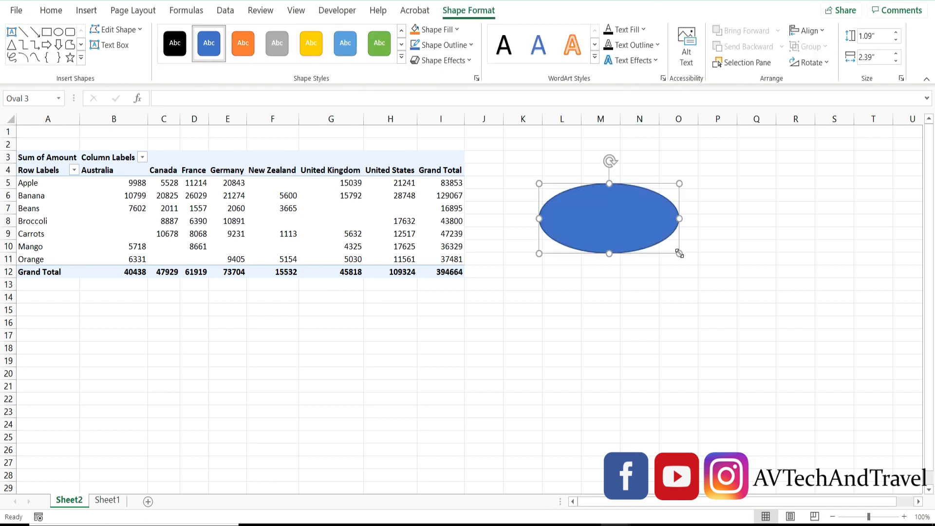
Add the text "click" to the oval on Sheet2 and shift the oval slightly to the right
right_click(617, 215)
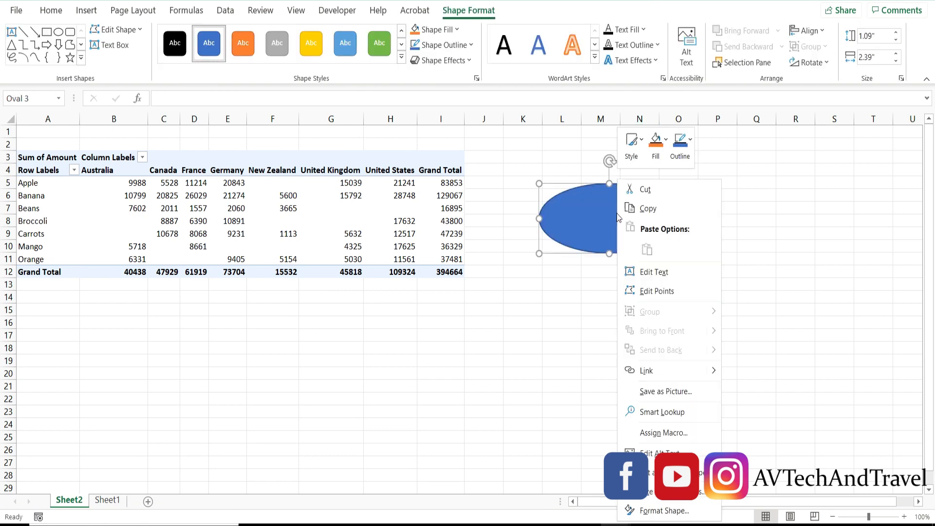
left_click(654, 279)
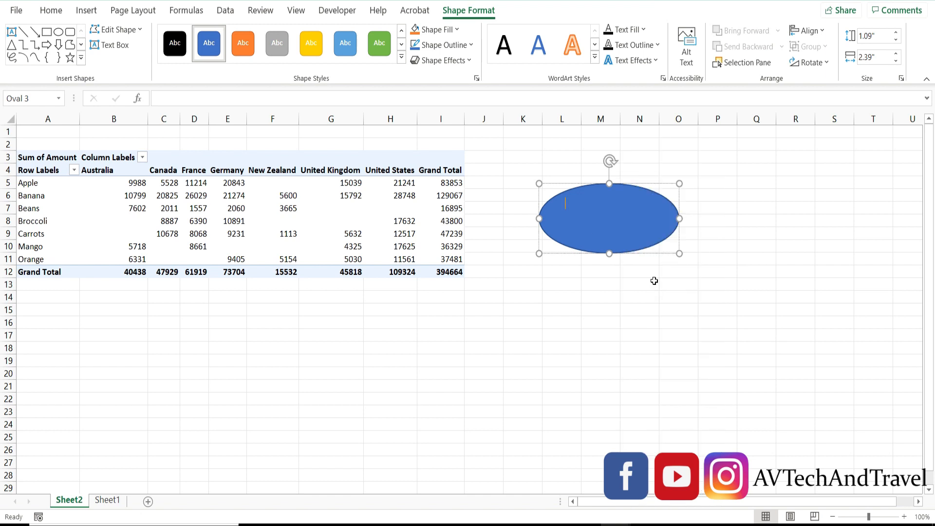
type("click")
key("Escape")
left_click_drag(565, 203, 571, 204)
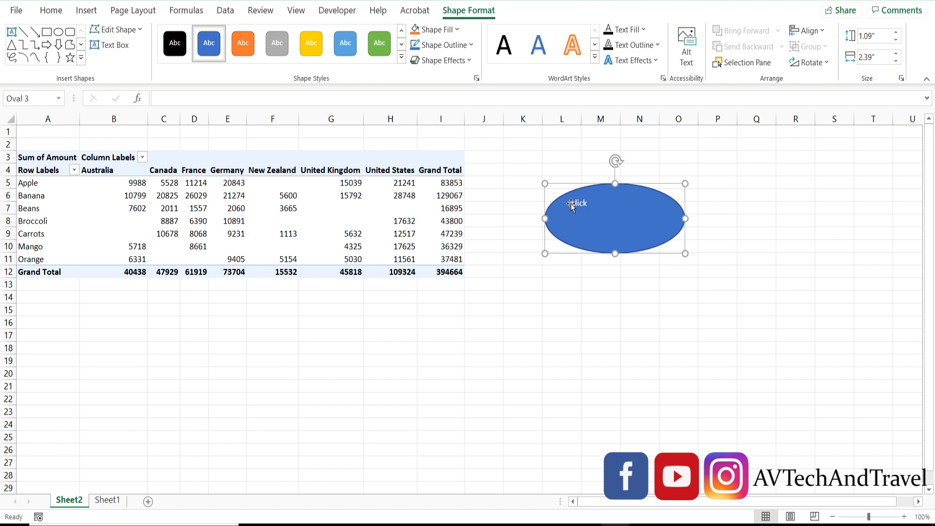
Center the oval's "click" text horizontally and enlarge its font size to 36
double_click(577, 205)
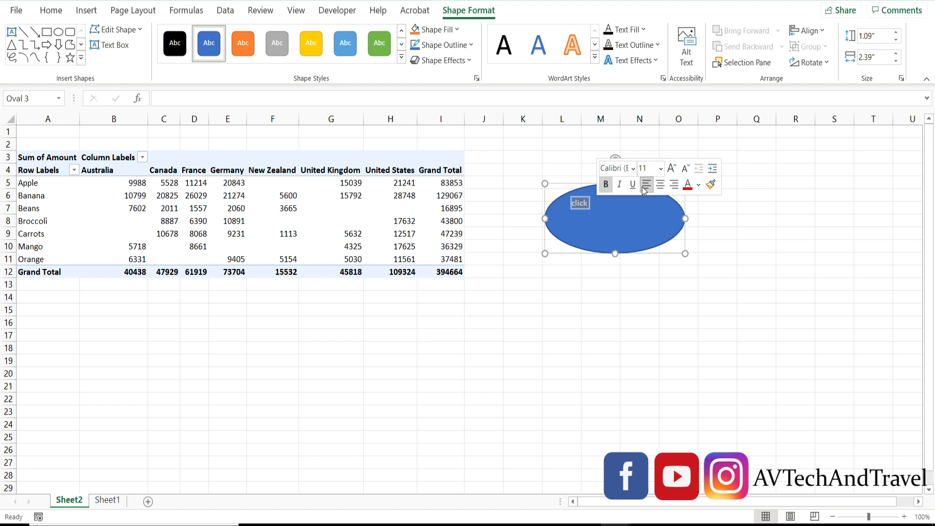
left_click(660, 186)
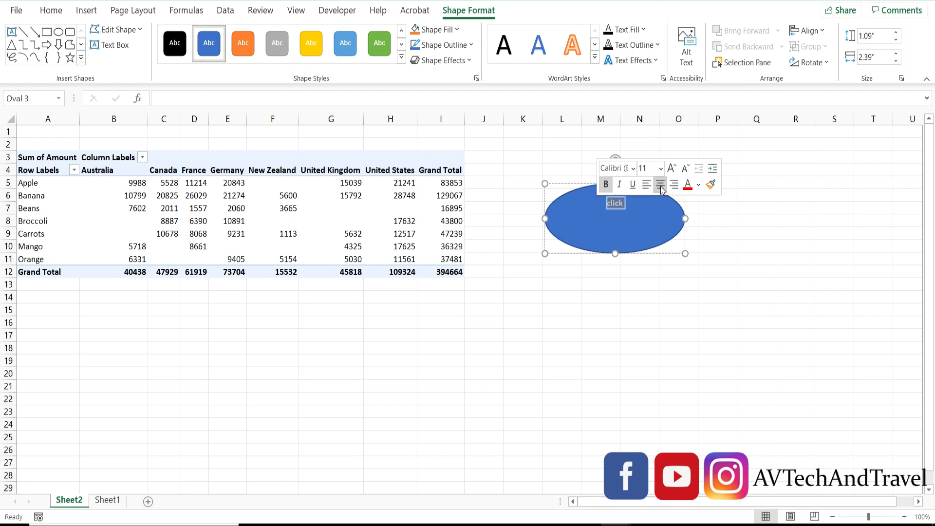
left_click(672, 169)
left_click(672, 169)
left_click(672, 169)
left_click(672, 169)
left_click(672, 169)
left_click(672, 169)
left_click(672, 169)
left_click(672, 169)
left_click(672, 169)
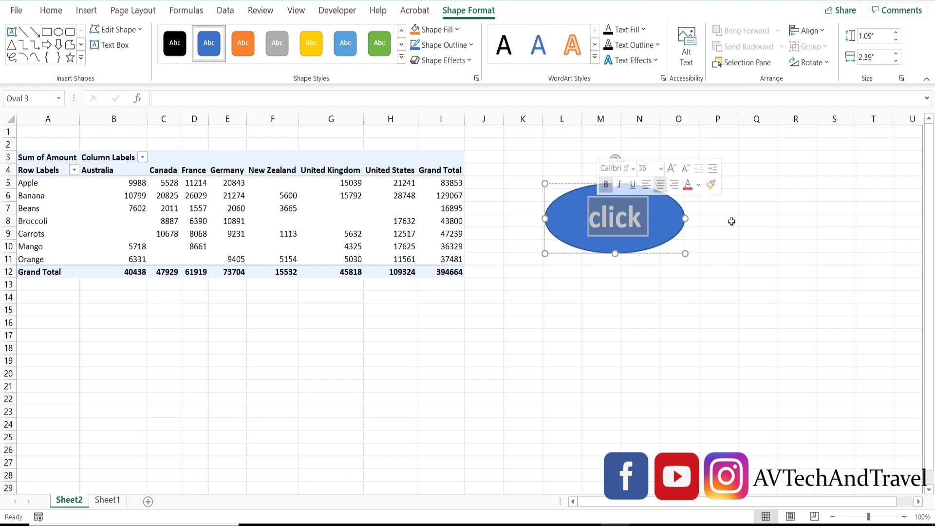
left_click(732, 222)
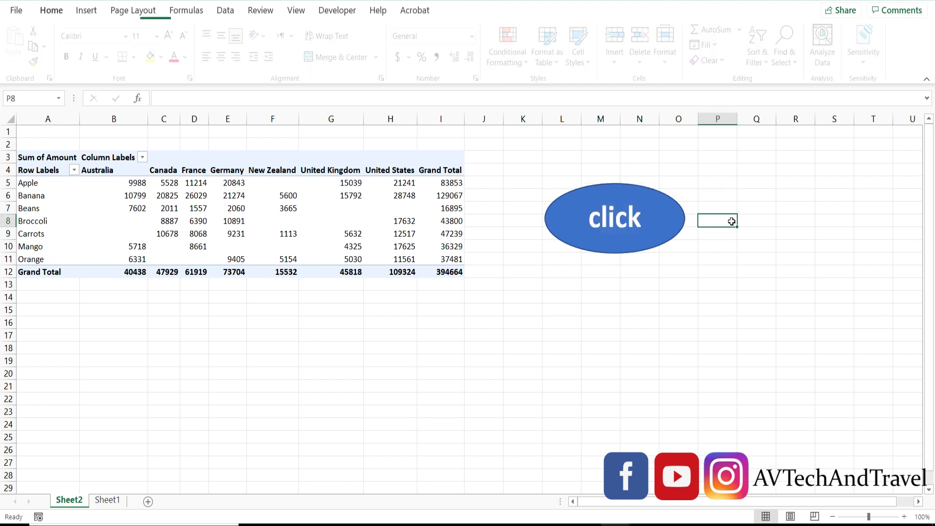
Stretch the oval downward to a height of about 1.16"
left_click(629, 233)
mouse_move(616, 252)
left_mouse_down()
mouse_move(620, 294)
mouse_move(622, 258)
left_mouse_up()
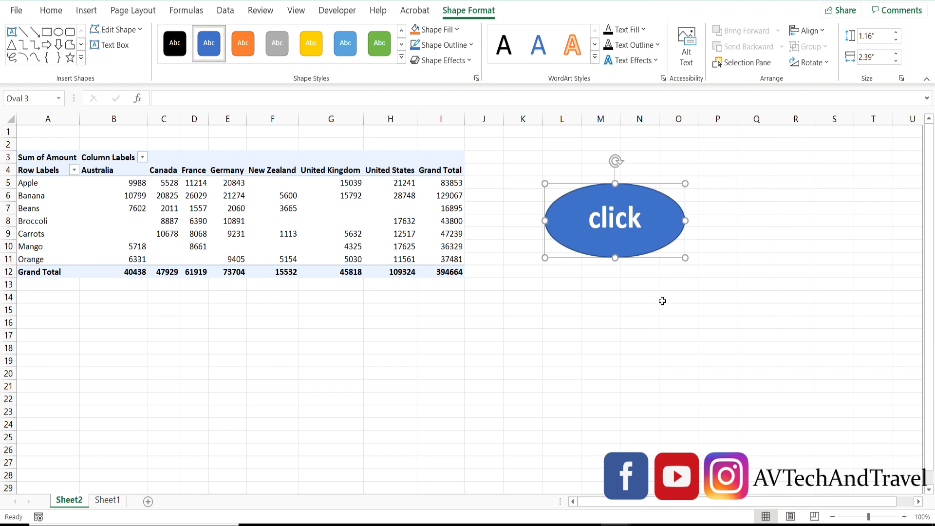
left_click(662, 301)
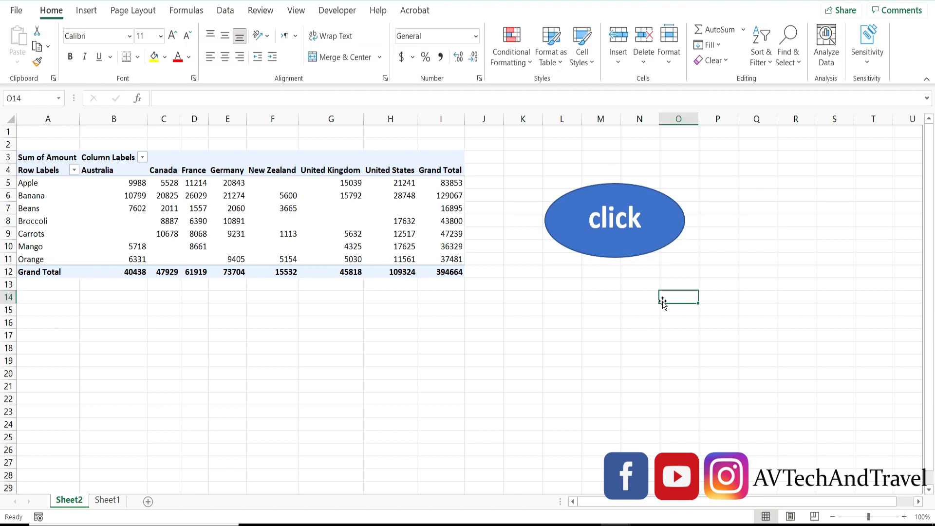
Assign the list macro to the "click" oval on Sheet2
left_click(615, 213)
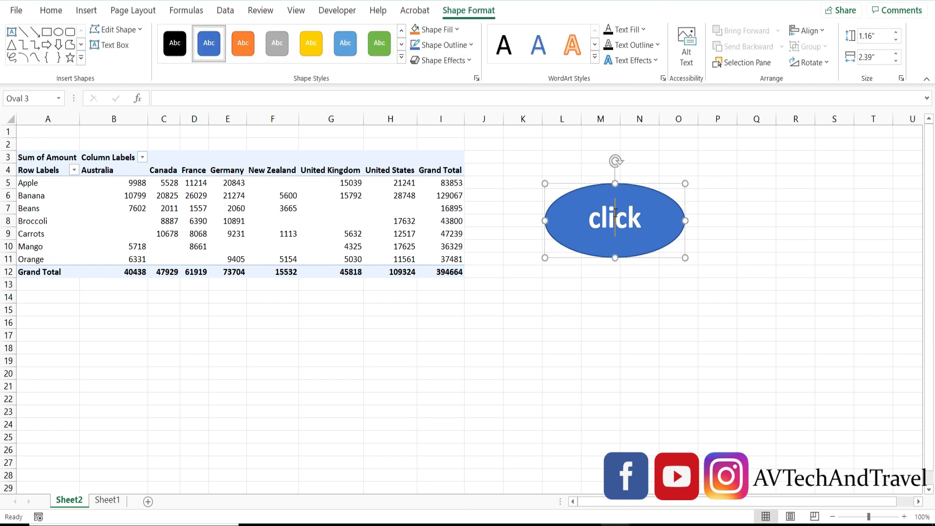
right_click(616, 213)
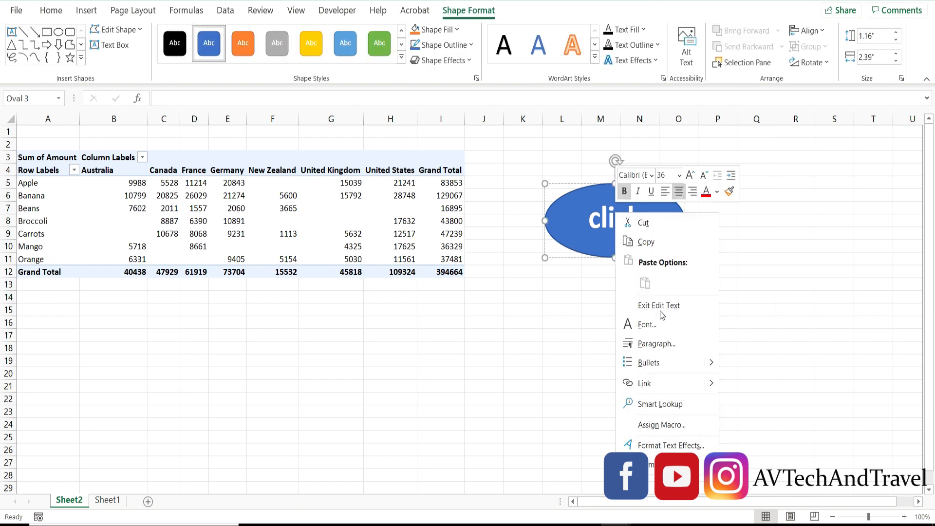
left_click(654, 426)
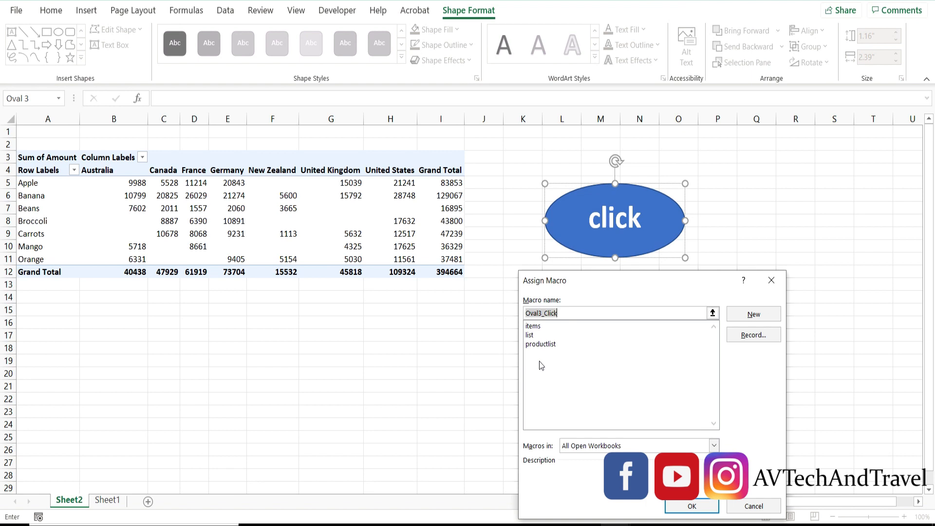
left_click(532, 335)
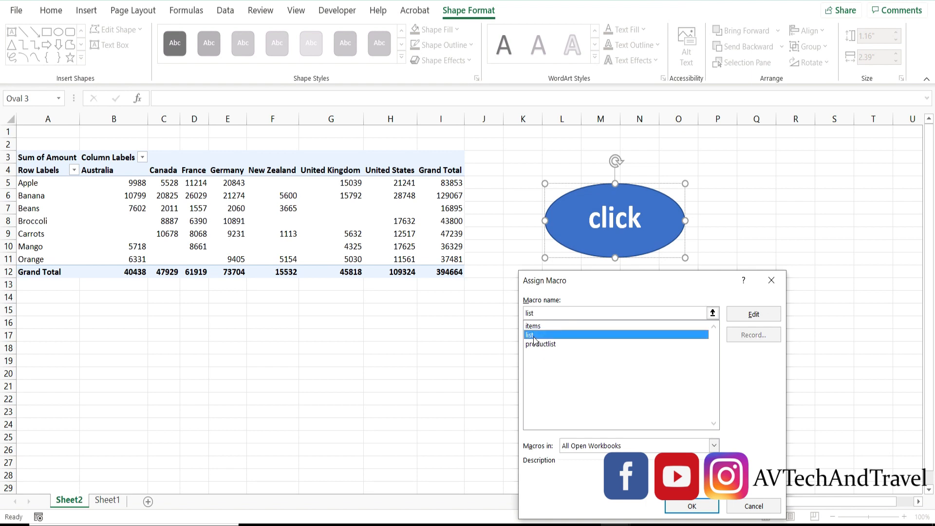
left_click(683, 510)
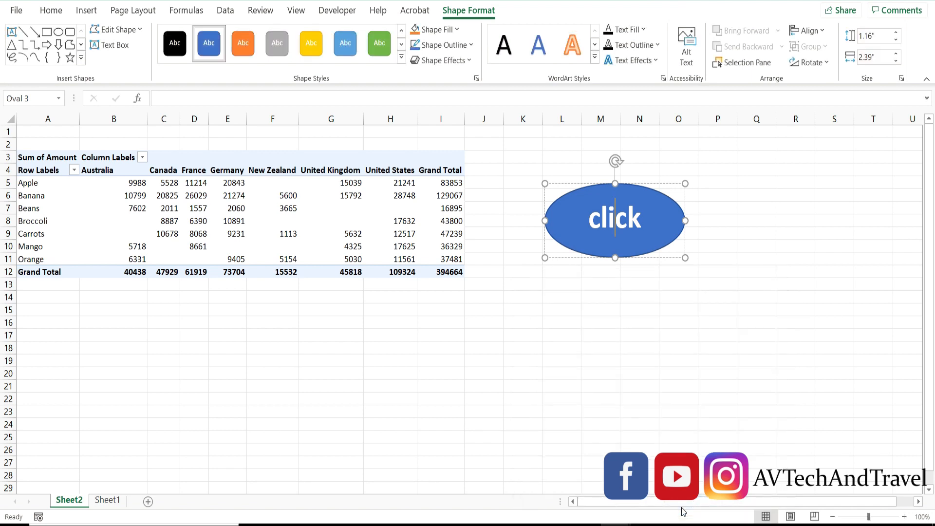
left_click(667, 402)
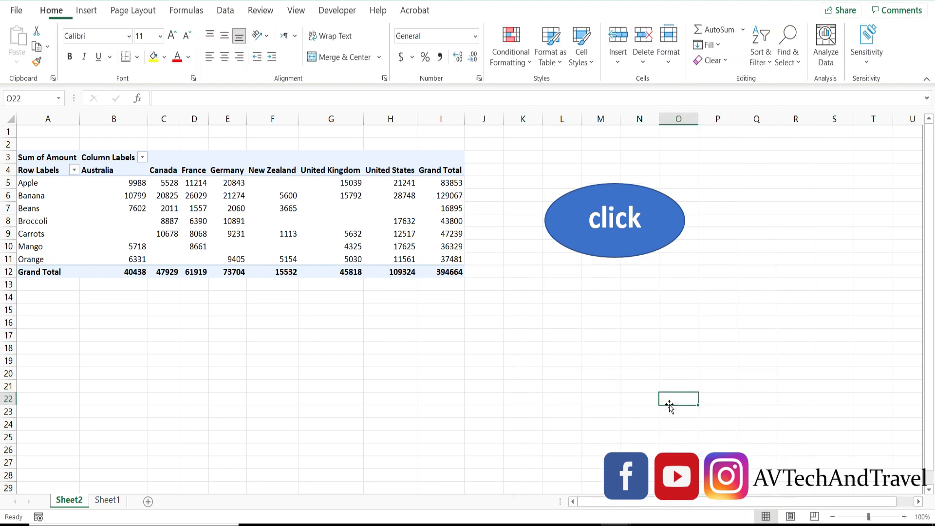
Test the "click" oval and the "clck here" button by switching twice from Sheet2 to Sheet1 and back
left_click(616, 234)
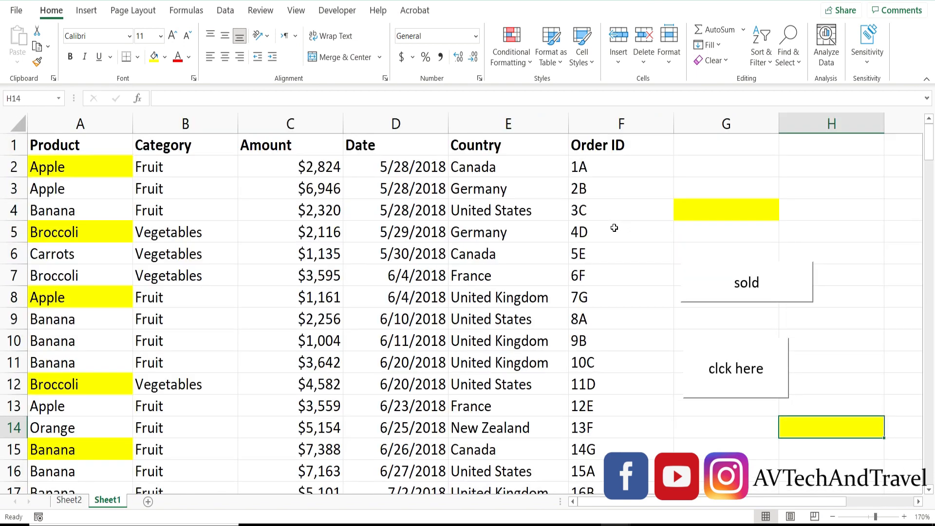
left_click(721, 360)
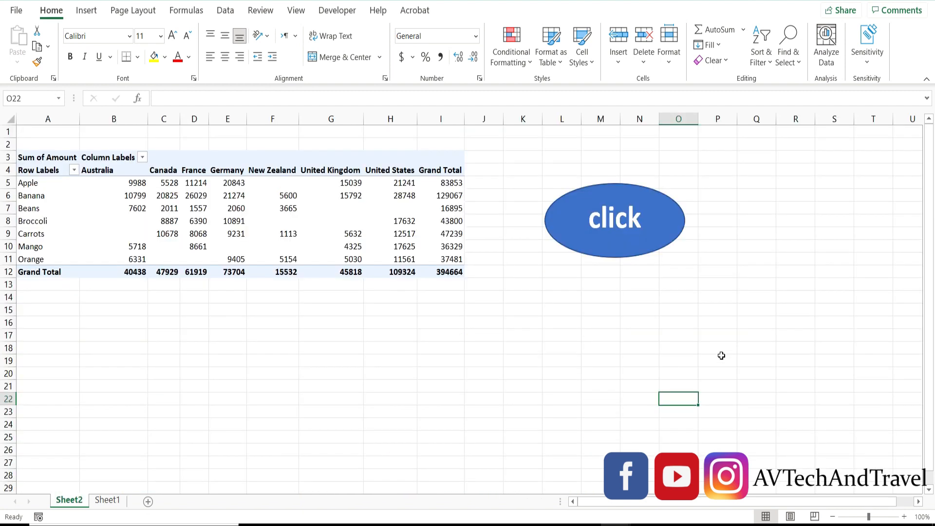
left_click(653, 237)
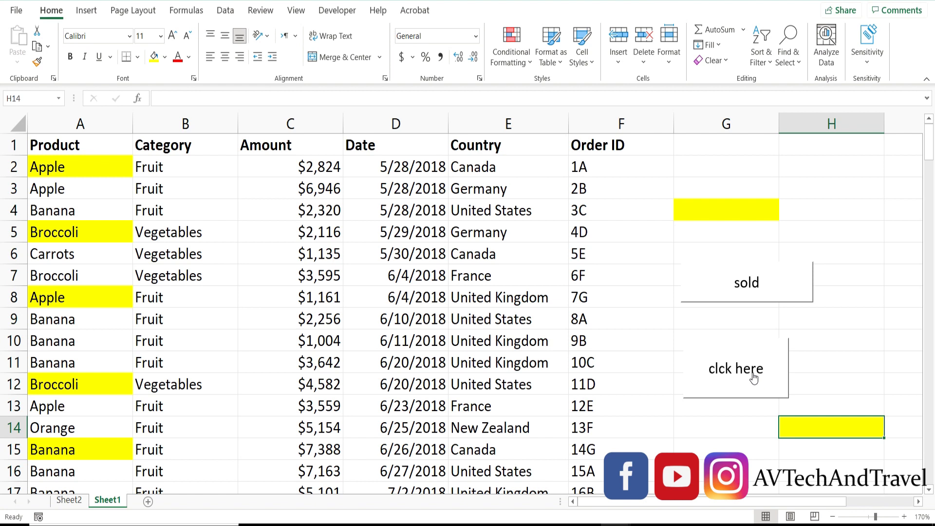
left_click(713, 368)
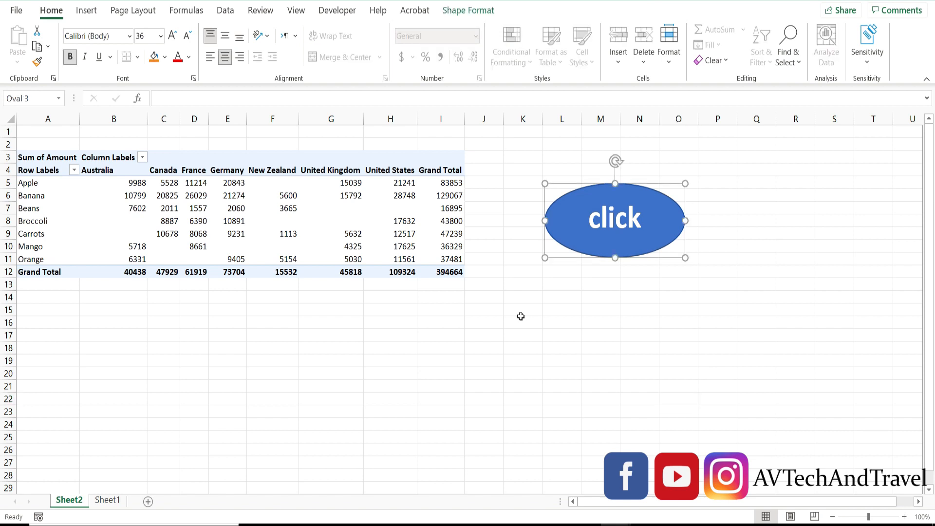
Apply the outer shadow preset with a 90° angle and 3 pt distance to the oval, and close its formatting options
right_click(558, 224)
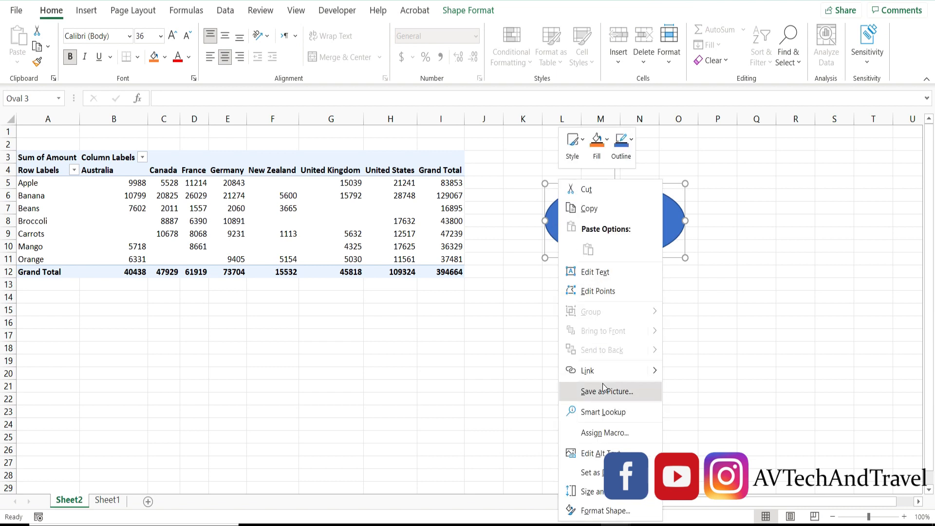
left_click(599, 511)
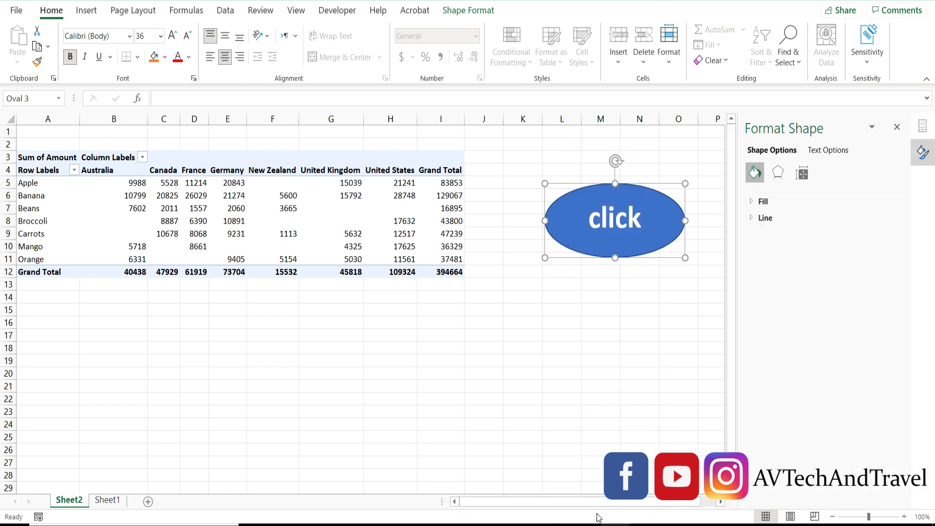
left_click(764, 203)
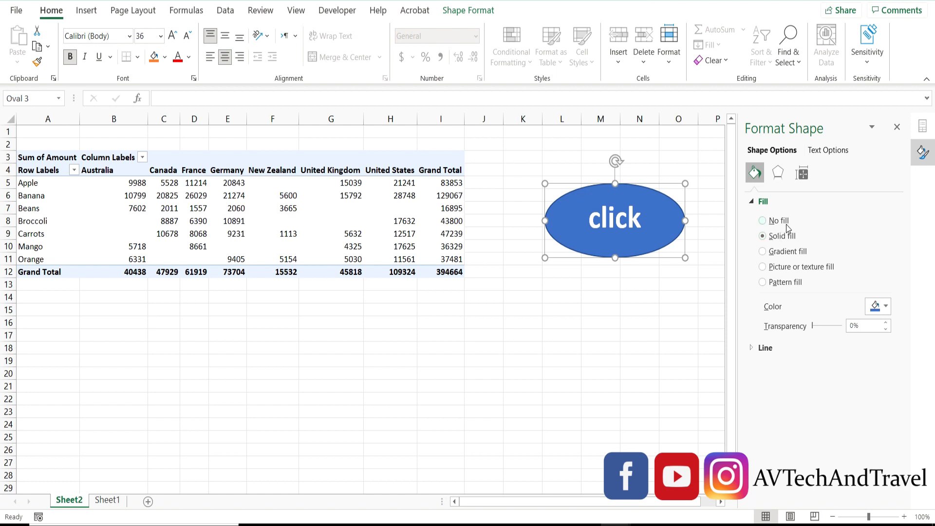
left_click(779, 174)
left_click(773, 202)
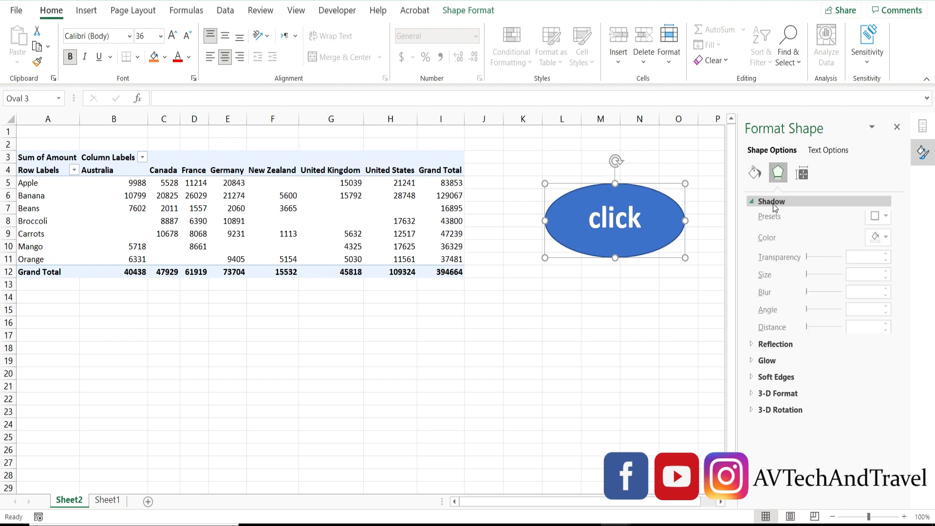
left_click(887, 219)
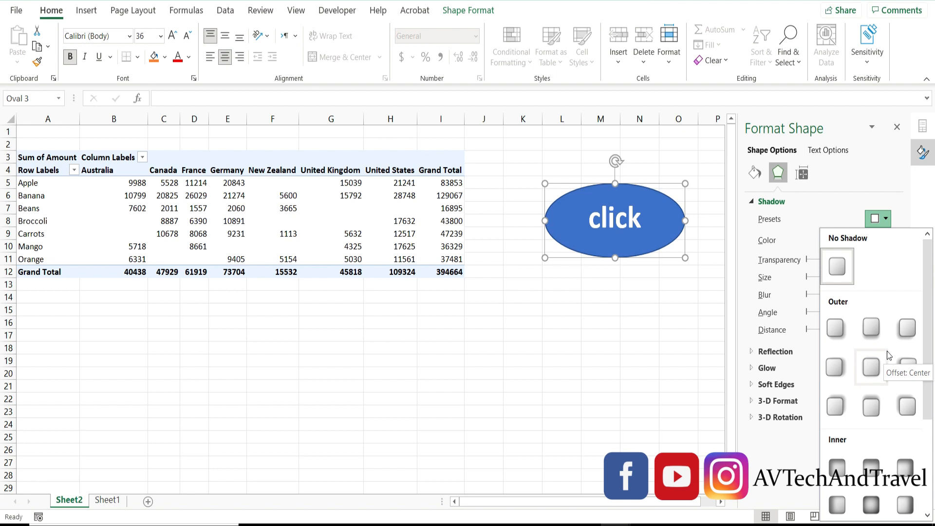
left_click(879, 327)
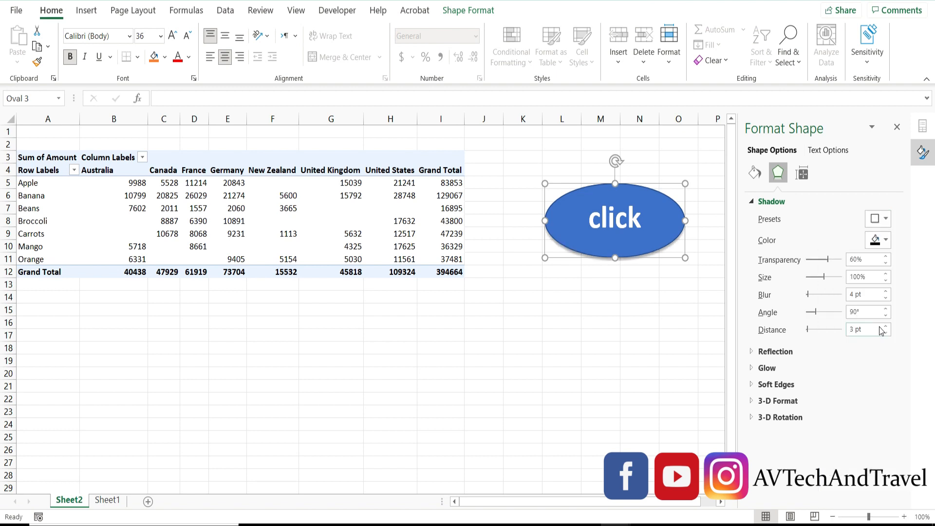
left_click(690, 312)
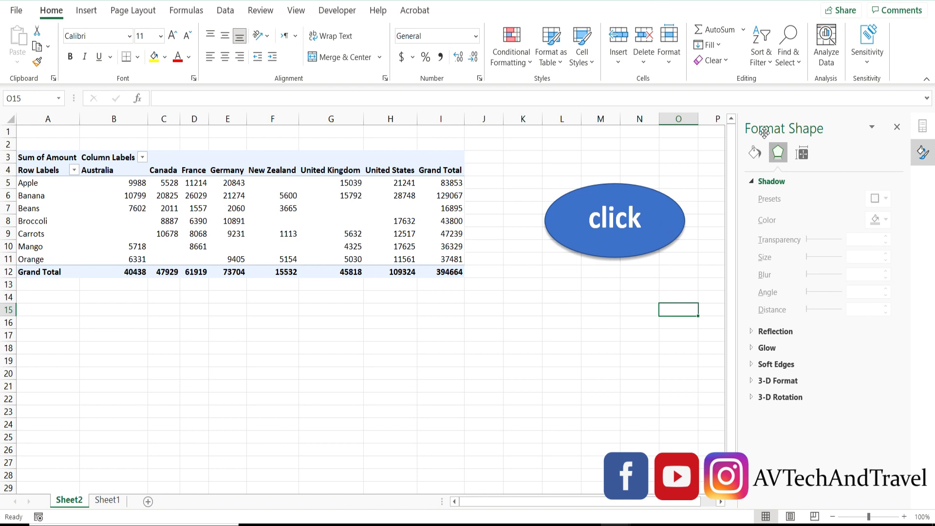
left_click(897, 129)
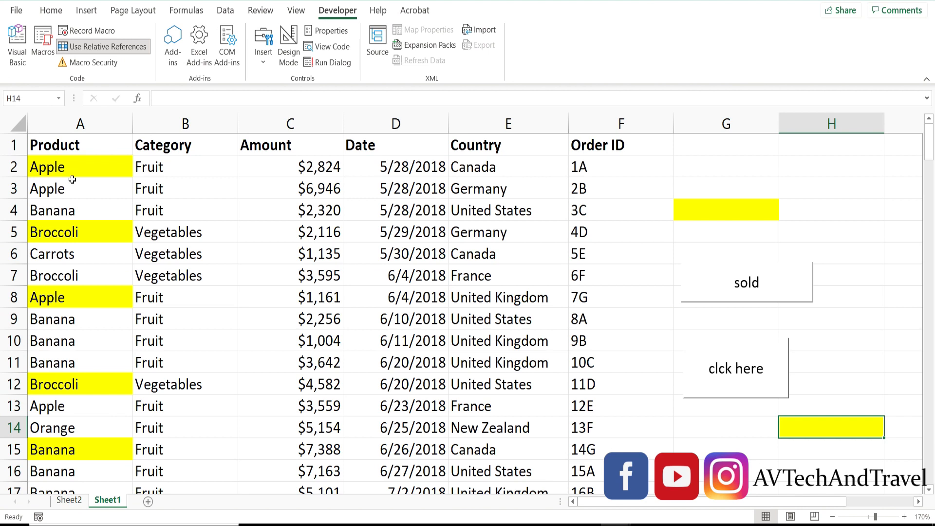
Examine the recorded macro code of Module1 in the Visual Basic editor, and return to the workbook
left_click(21, 49)
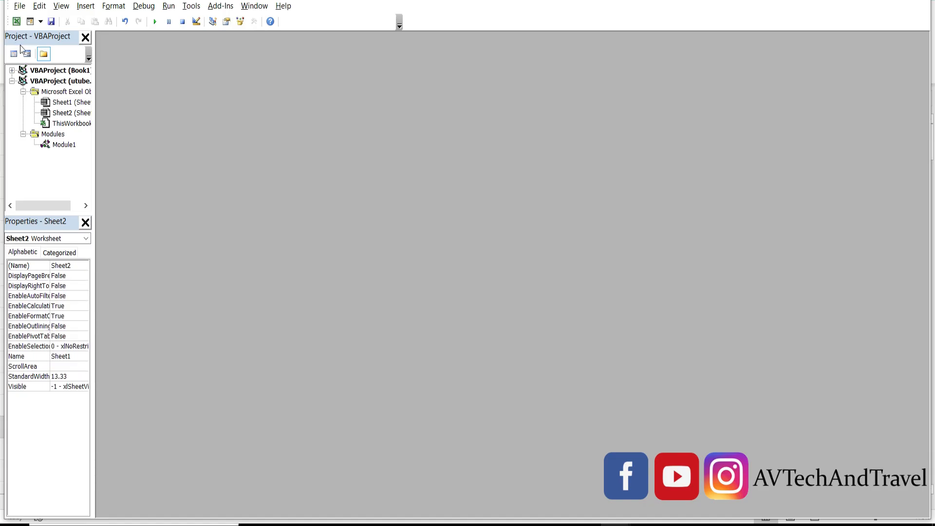
left_click(45, 135)
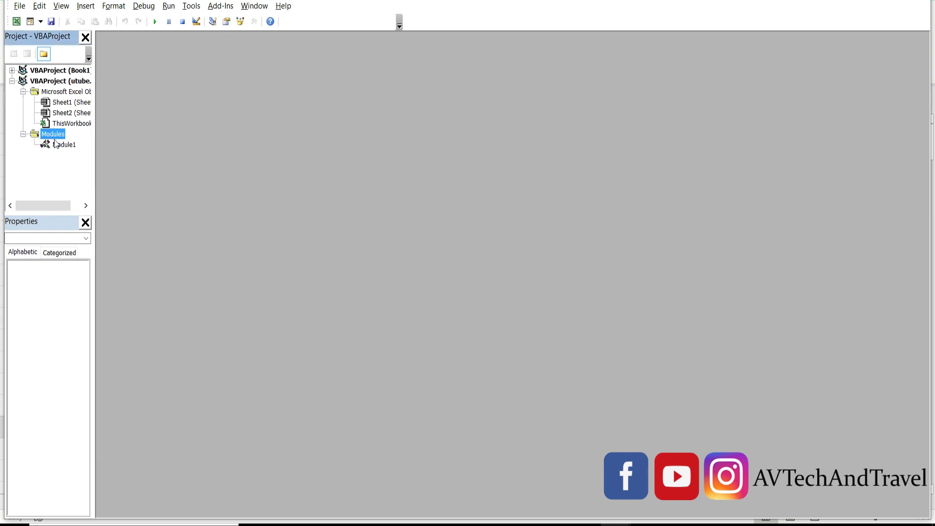
left_click(63, 146)
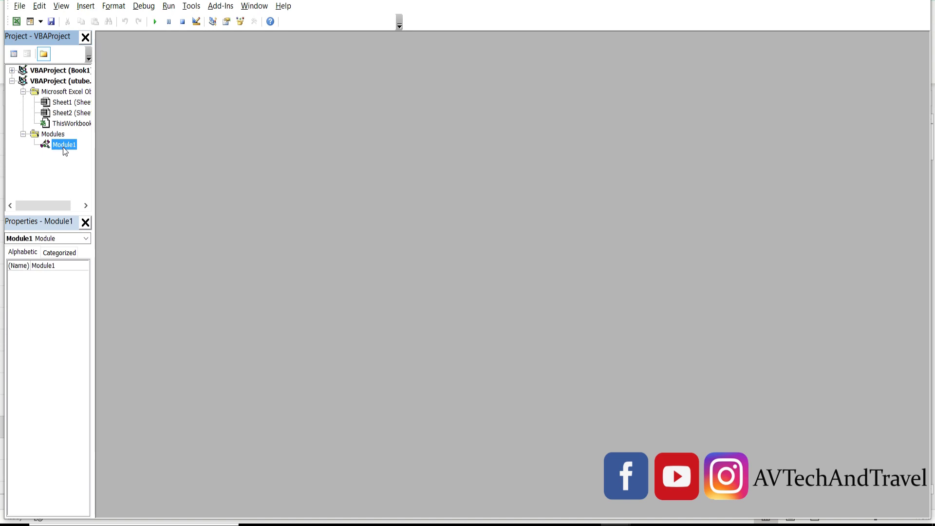
double_click(65, 146)
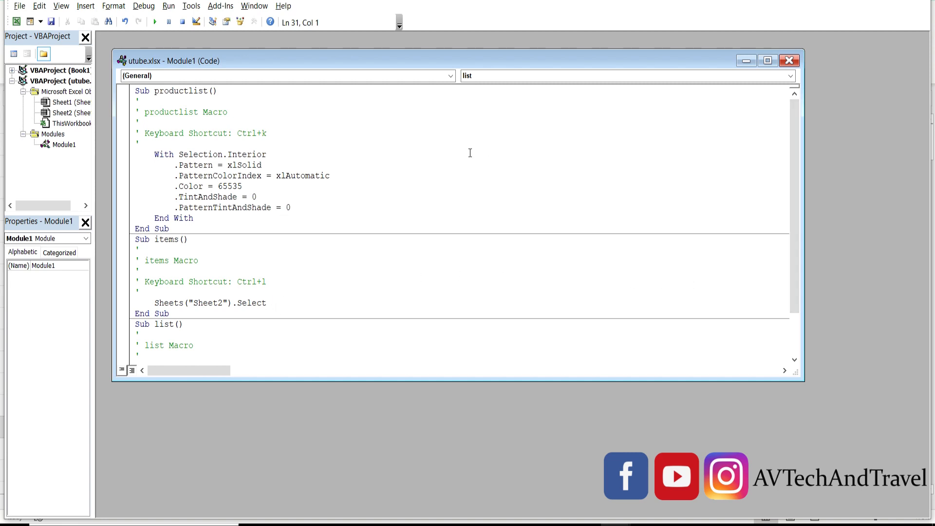
left_click(17, 23)
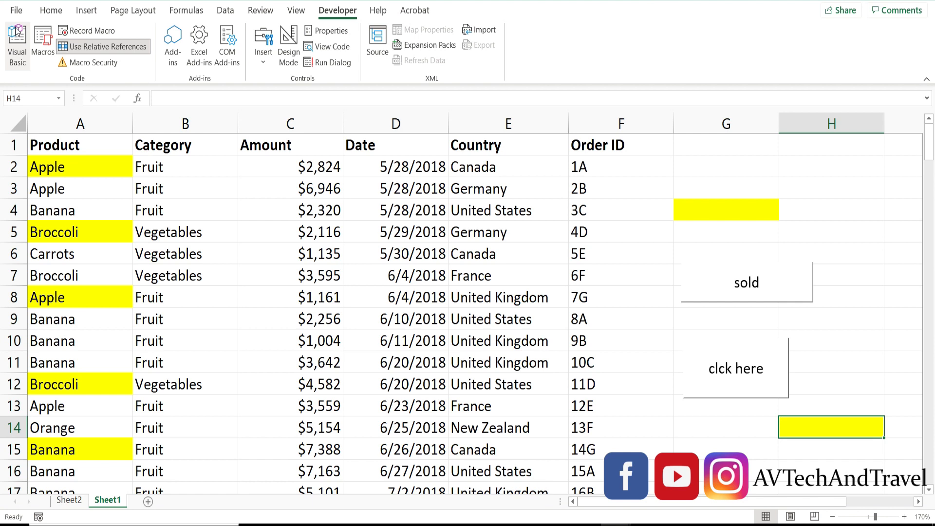
Choose Excel Macro-Enabled Workbook (*.xlsm) as the save format for macro1, and return to the sheet without saving
left_click(16, 12)
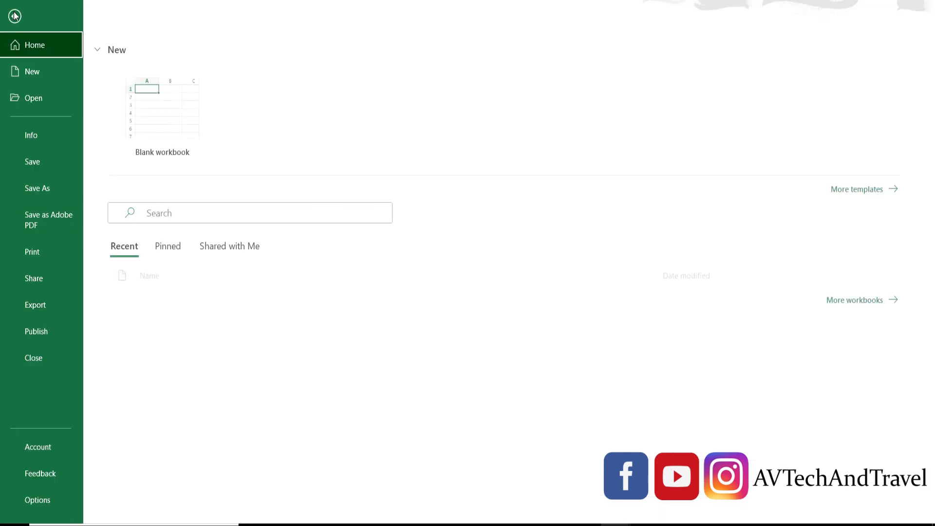
left_click(40, 196)
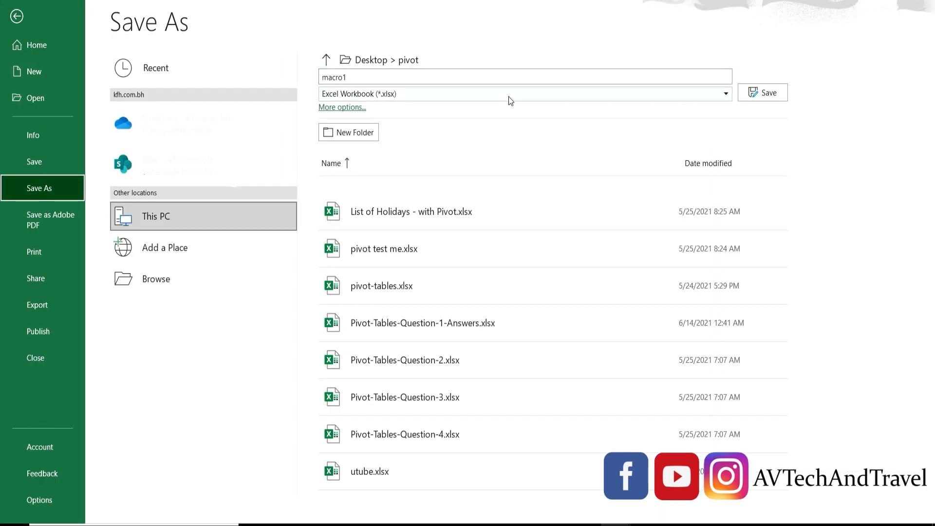
left_click(509, 97)
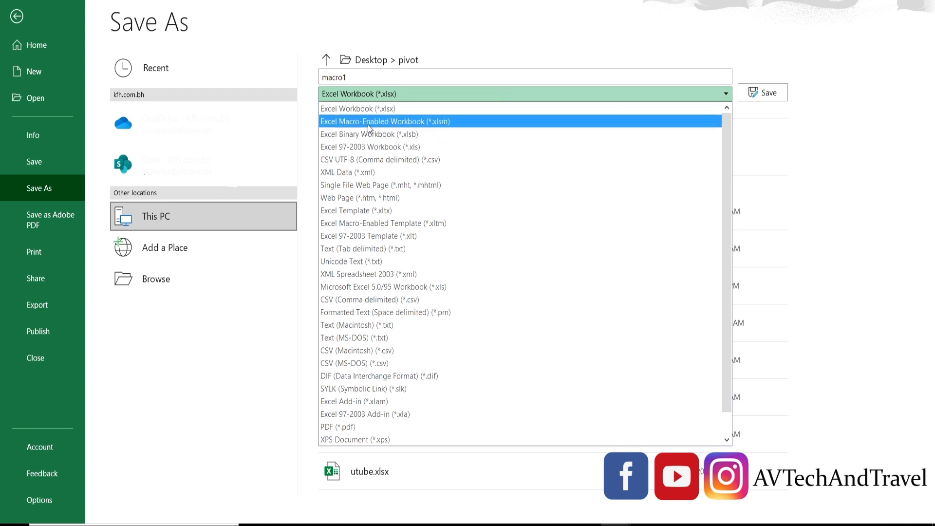
left_click(426, 119)
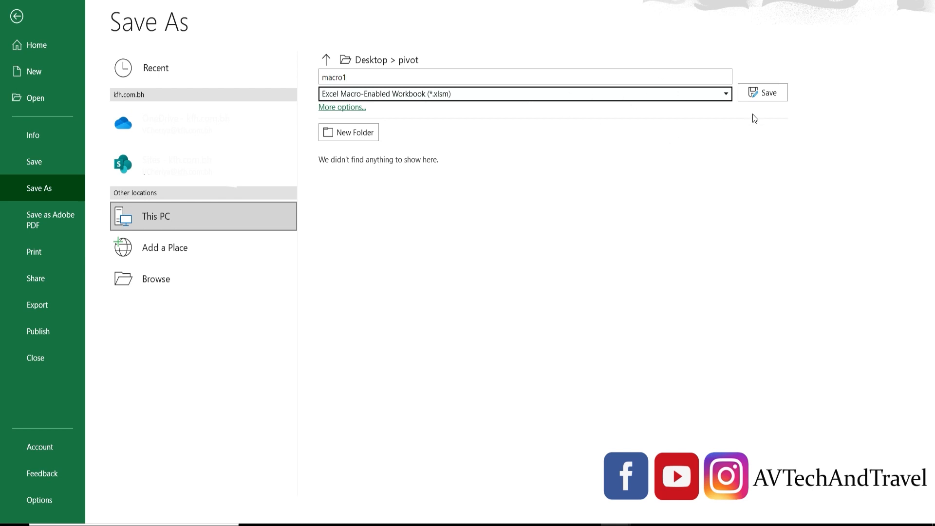
left_click(18, 17)
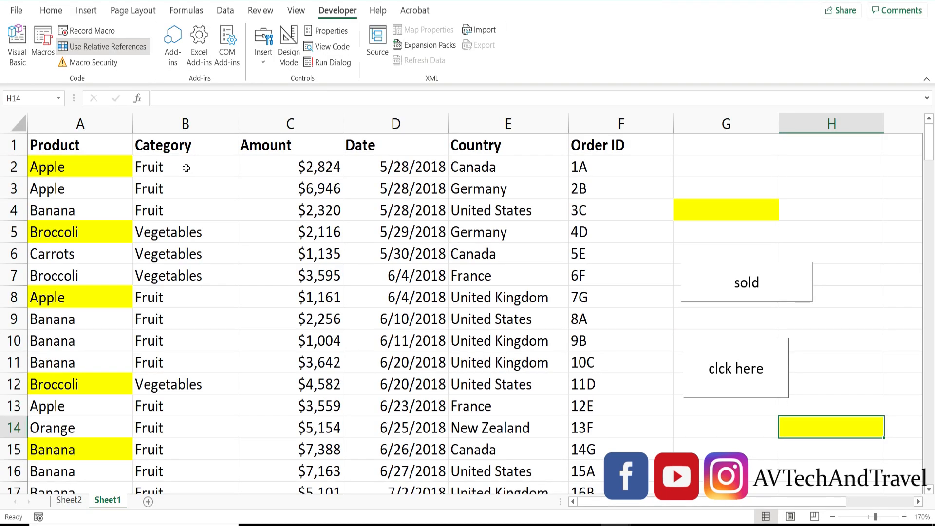